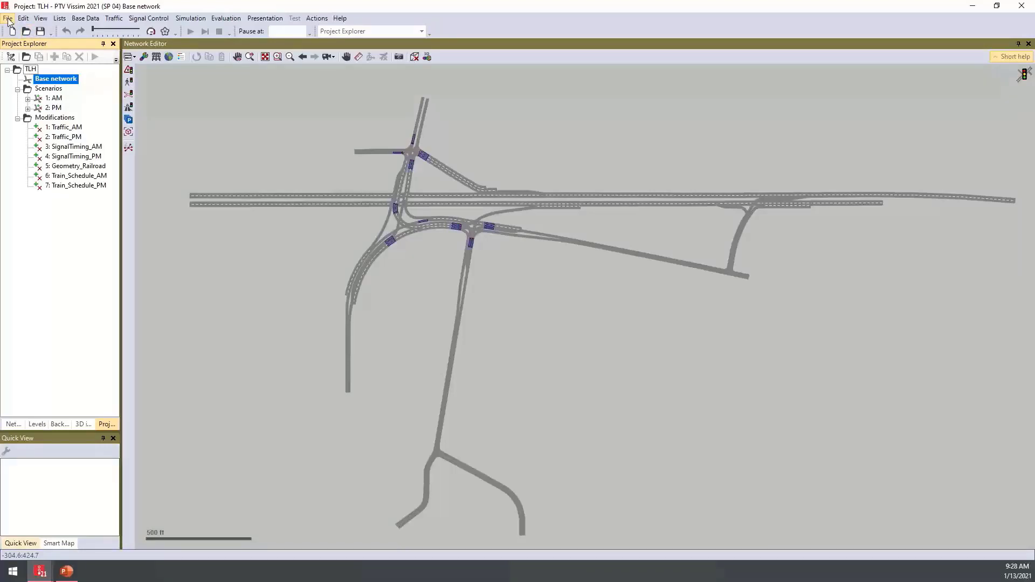
Look through the scenario management commands available for the project.
{"action": "left_click", "coordinate": [9, 20]}
{"action": "mouse_move", "coordinate": [83, 191]}
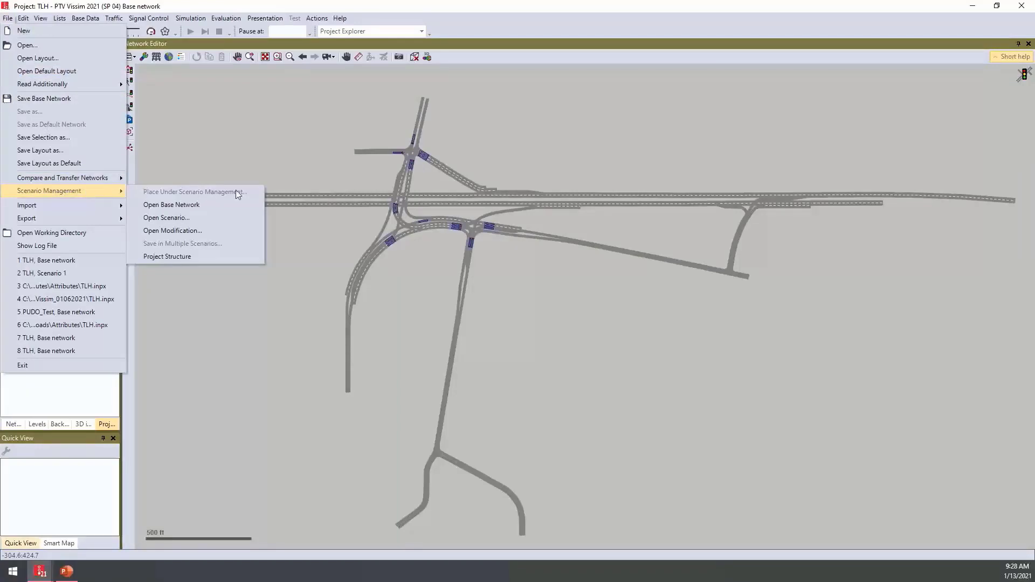
{"action": "left_click", "coordinate": [248, 163]}
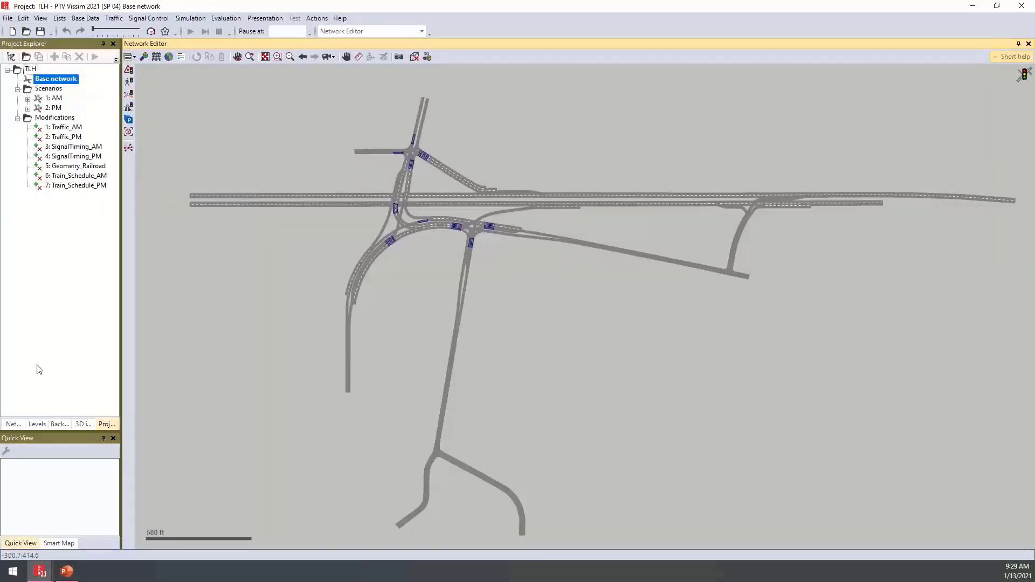
Compare the network objects list with the project explorer, ending on the project explorer.
{"action": "left_click", "coordinate": [15, 425]}
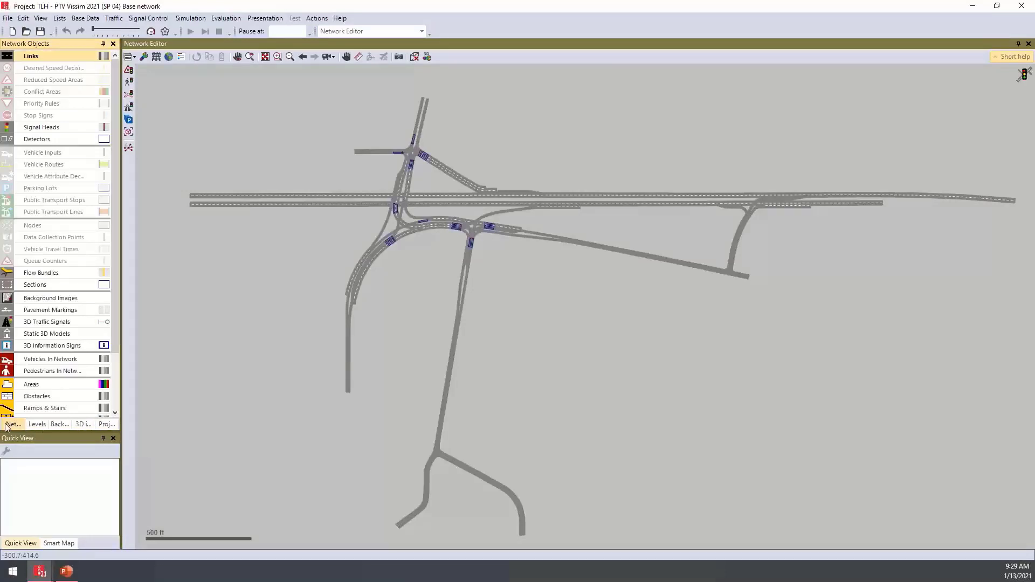
{"action": "left_click", "coordinate": [112, 427]}
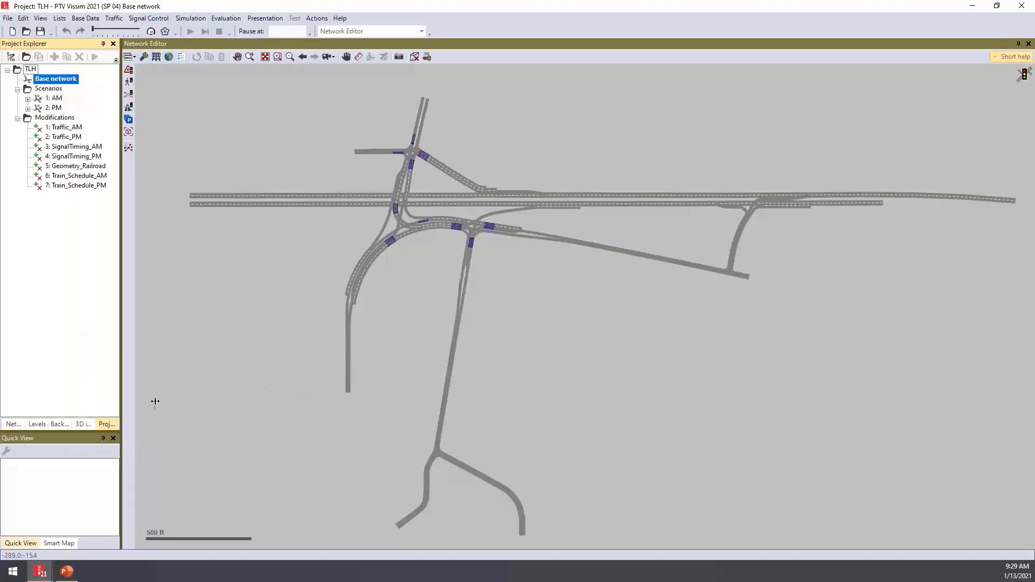
{"action": "left_click", "coordinate": [19, 424]}
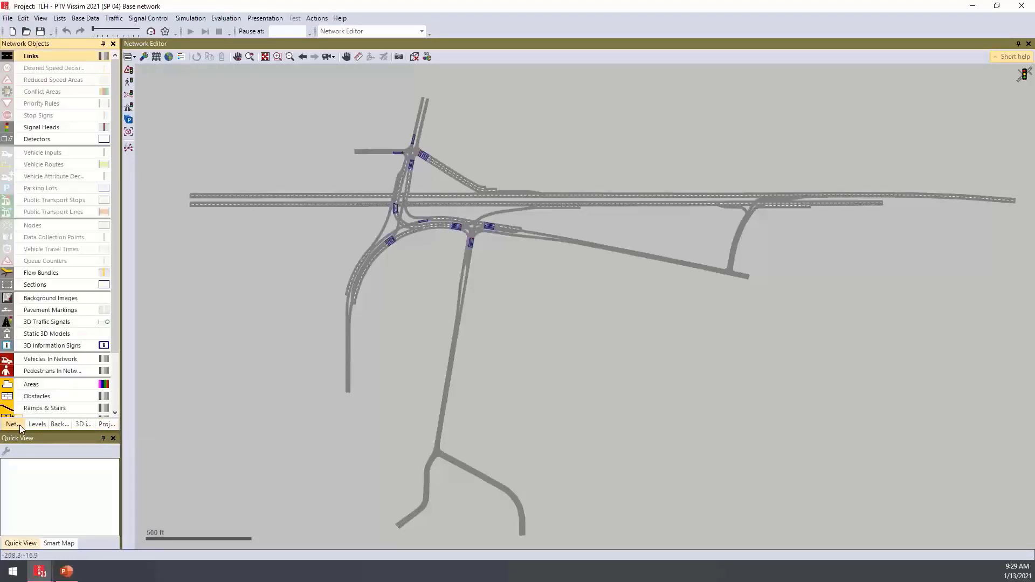
{"action": "left_click", "coordinate": [105, 426]}
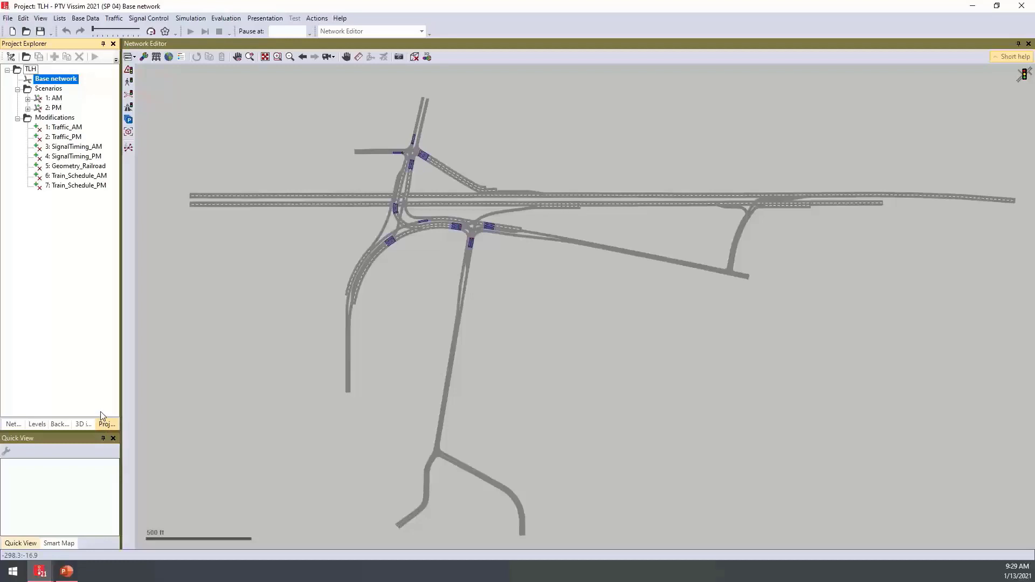
Switch to File Explorer and examine the TRAX files in the ScenarioManager project's Modifications folder.
{"action": "key", "text": "super+Tab"}
{"action": "left_click", "coordinate": [165, 146]}
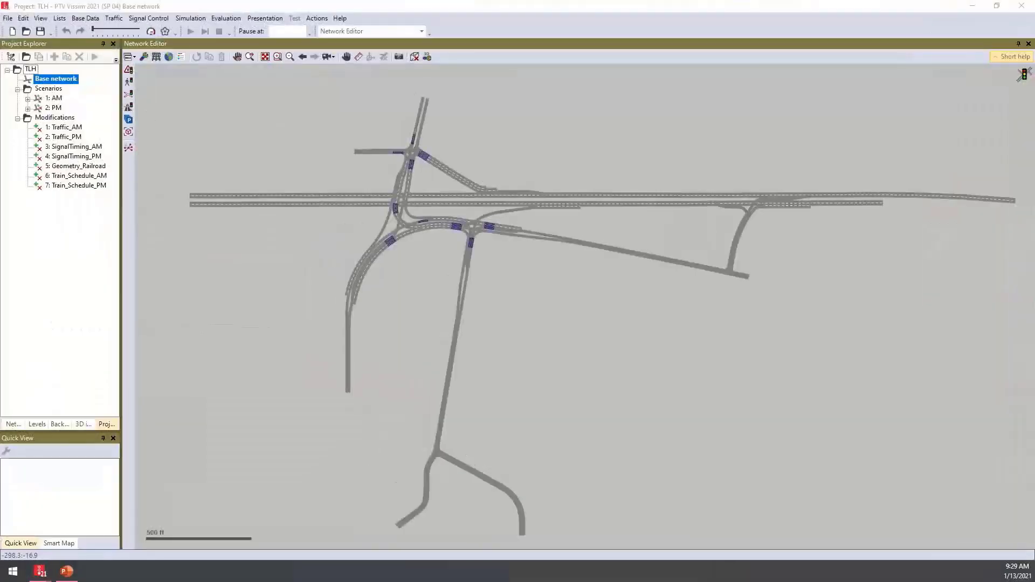
{"action": "key", "text": "super+e"}
{"action": "left_click_drag", "start_coordinate": [234, 174], "coordinate": [392, 83]}
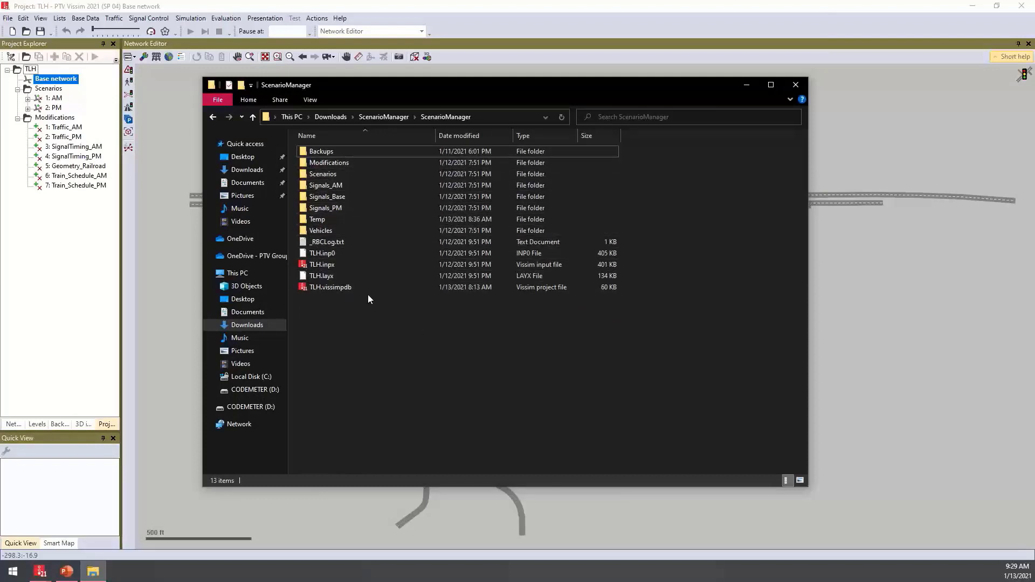
{"action": "double_click", "coordinate": [363, 163]}
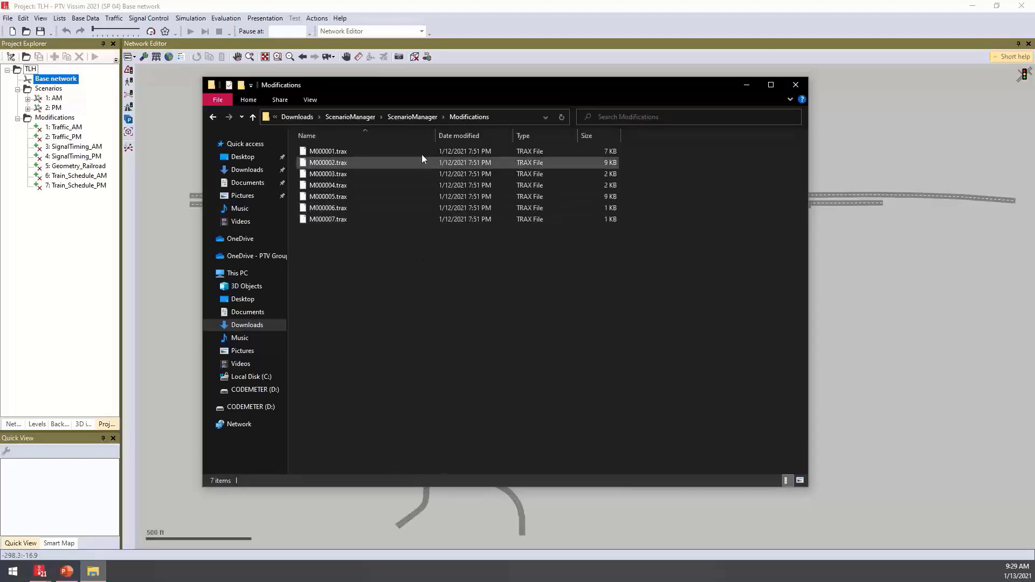
{"action": "left_click", "coordinate": [360, 152]}
{"action": "left_click", "coordinate": [348, 163]}
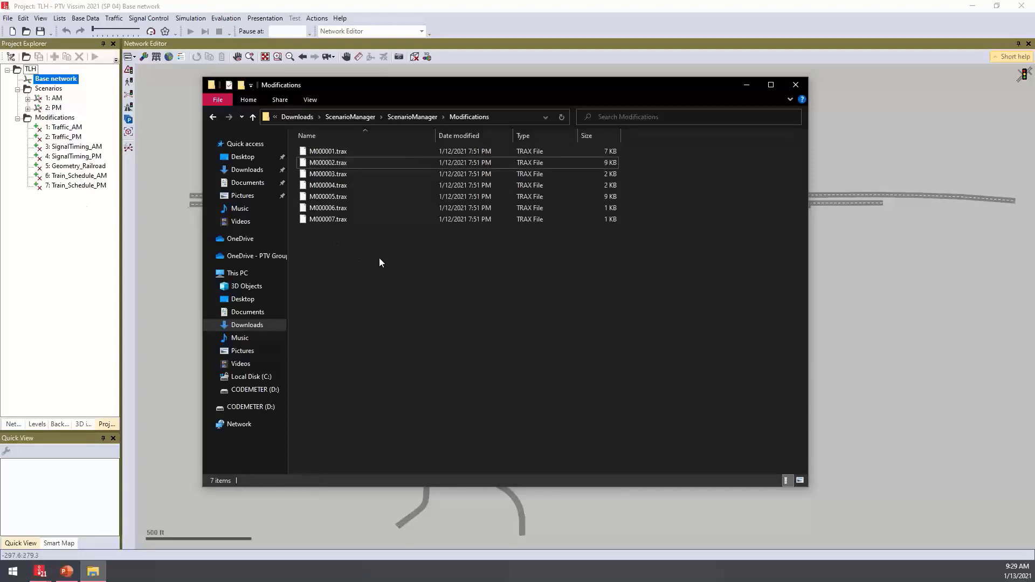
Inspect the contents of the S000001 folder within the project's Scenarios folder, and close File Explorer.
{"action": "left_click", "coordinate": [412, 117]}
{"action": "double_click", "coordinate": [338, 175]}
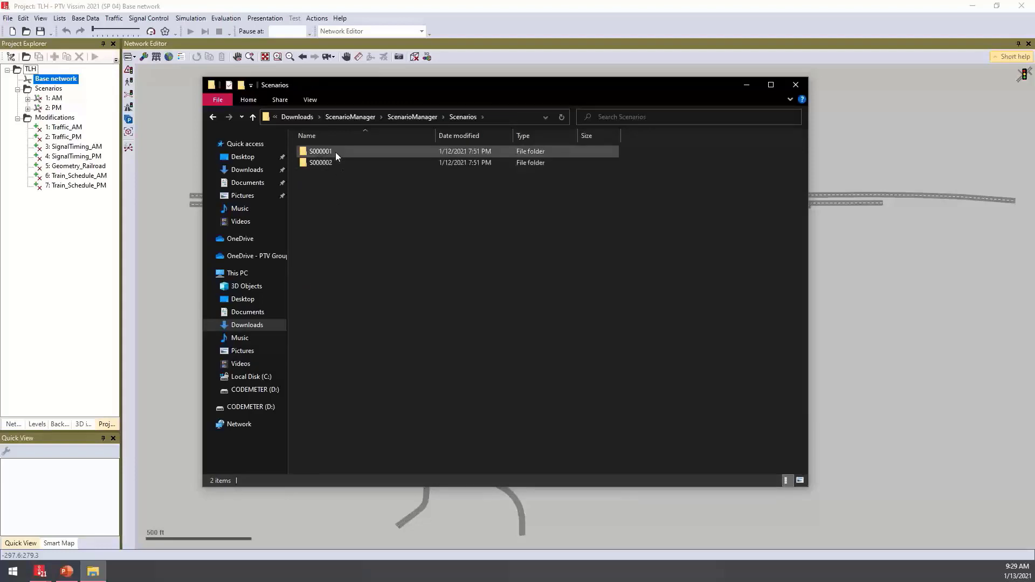
{"action": "double_click", "coordinate": [335, 152]}
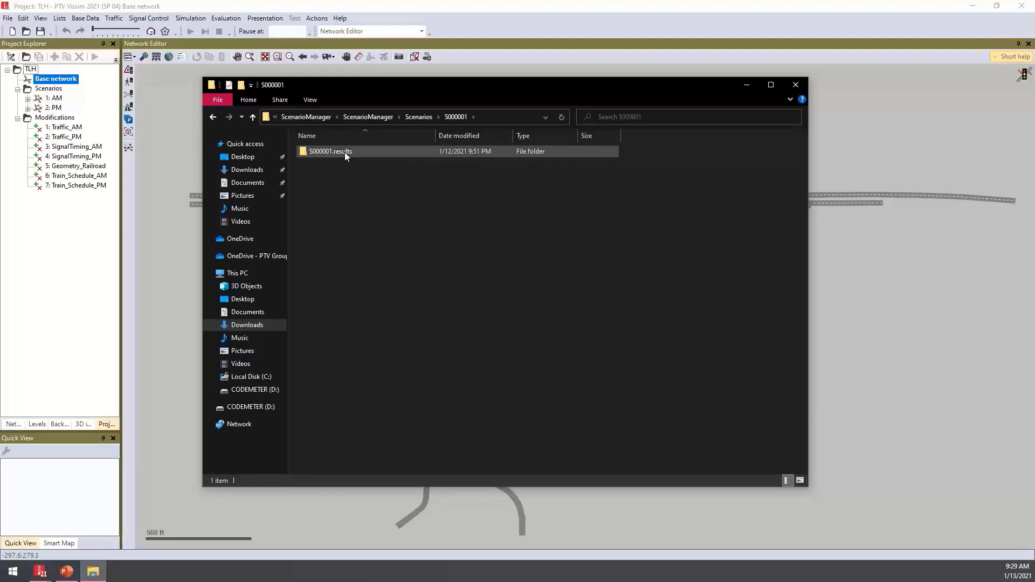
{"action": "mouse_move", "coordinate": [344, 152]}
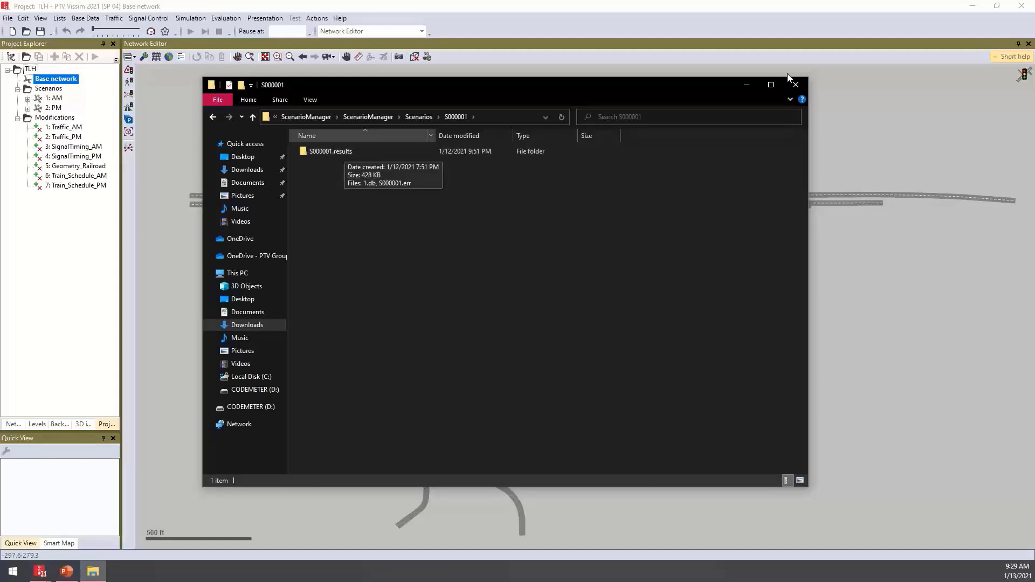
{"action": "left_click", "coordinate": [796, 85]}
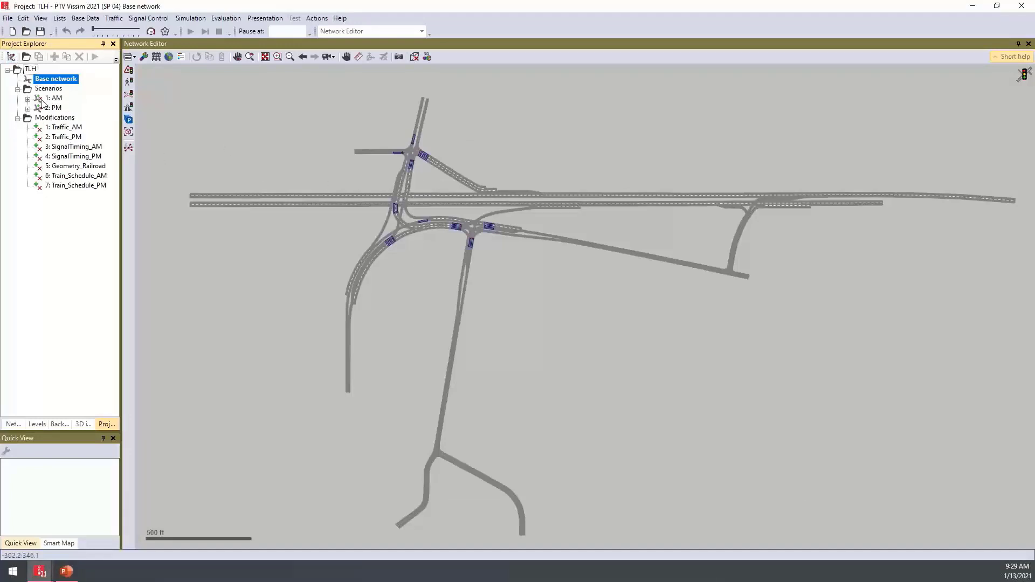
Display the modifications in the project structure and widen the Description column.
{"action": "left_click", "coordinate": [11, 56]}
{"action": "left_click_drag", "start_coordinate": [184, 141], "coordinate": [251, 141]}
{"action": "left_click", "coordinate": [244, 152]}
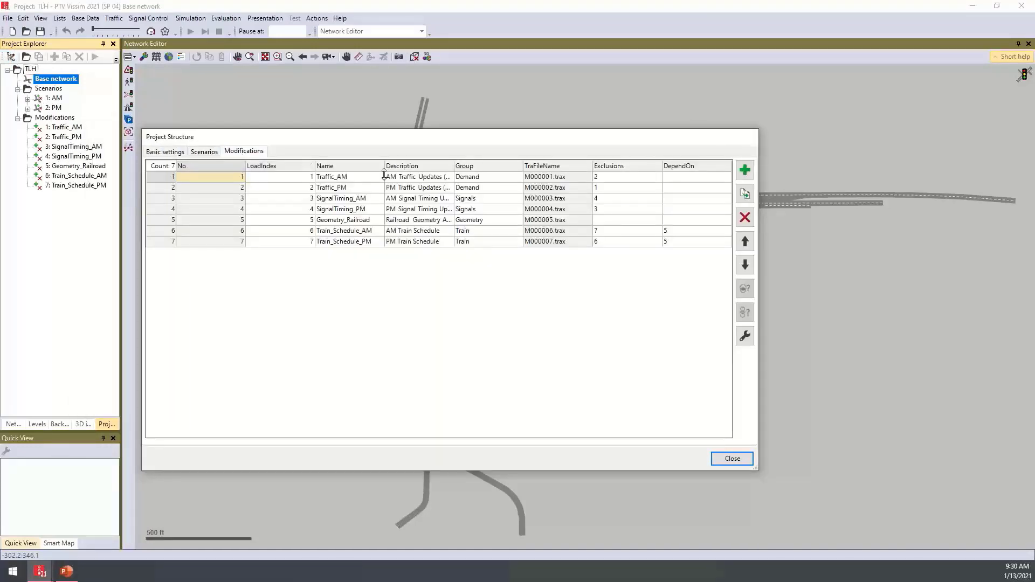
{"action": "left_click_drag", "start_coordinate": [454, 162], "coordinate": [509, 162]}
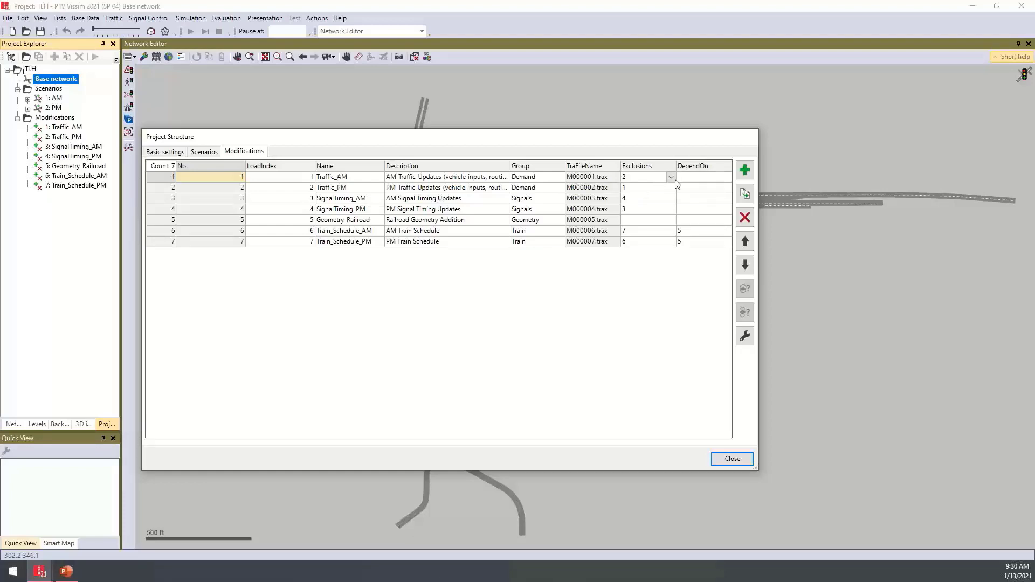
Try out changes to the exclusions of the Traffic_AM modification and restore Traffic_PM as its only exclusion.
{"action": "left_click", "coordinate": [671, 178]}
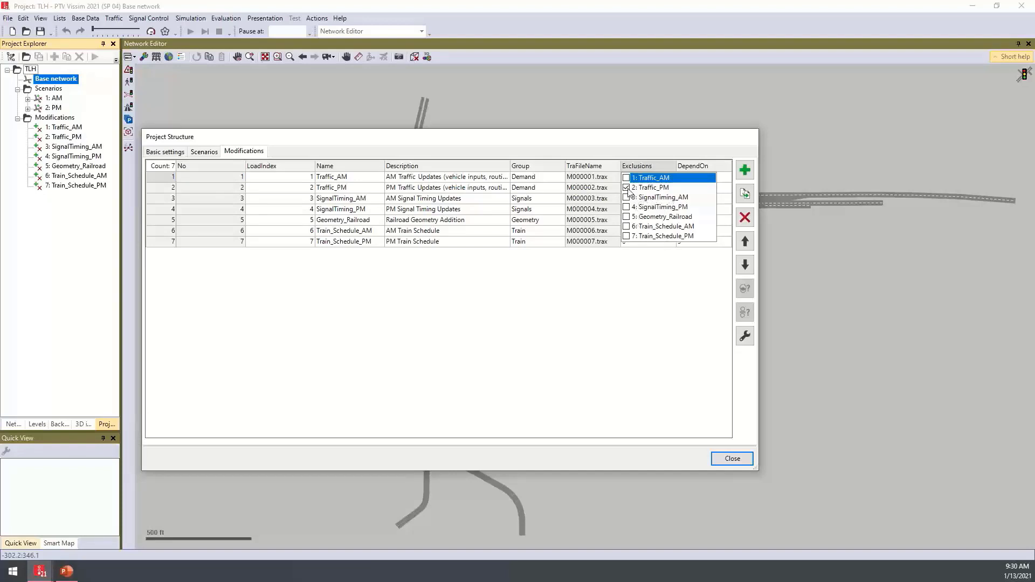
{"action": "left_click", "coordinate": [626, 188]}
{"action": "left_click", "coordinate": [627, 198]}
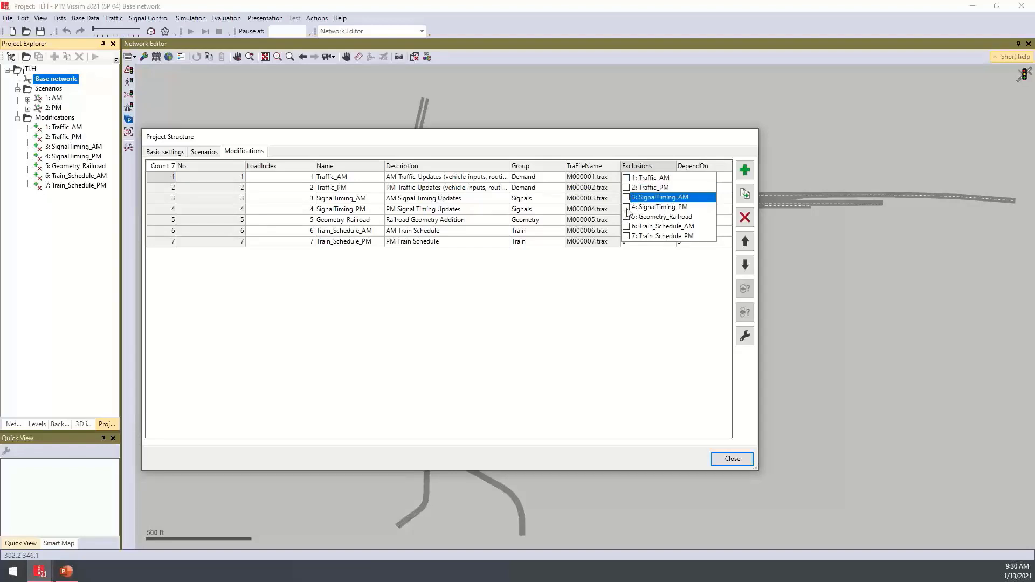
{"action": "left_click", "coordinate": [626, 207]}
{"action": "left_click", "coordinate": [626, 188]}
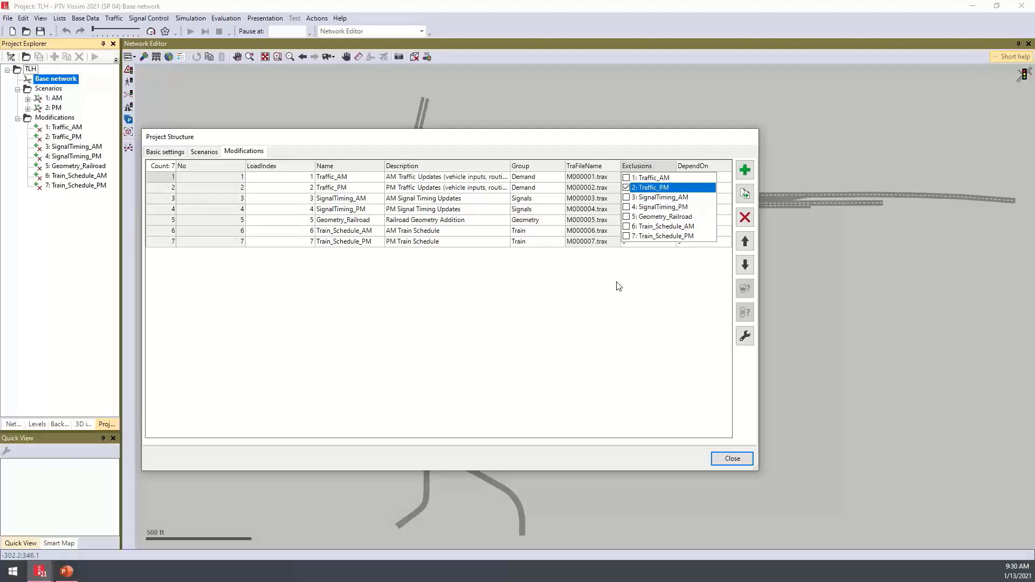
{"action": "left_click", "coordinate": [617, 286]}
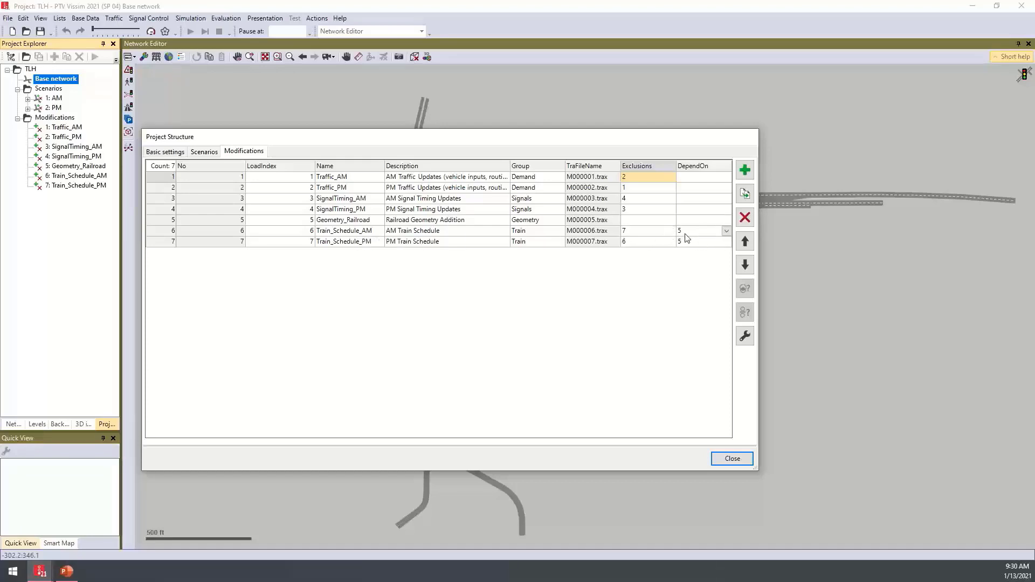
Check which modification Train_Schedule_AM depends on.
{"action": "left_click", "coordinate": [703, 231]}
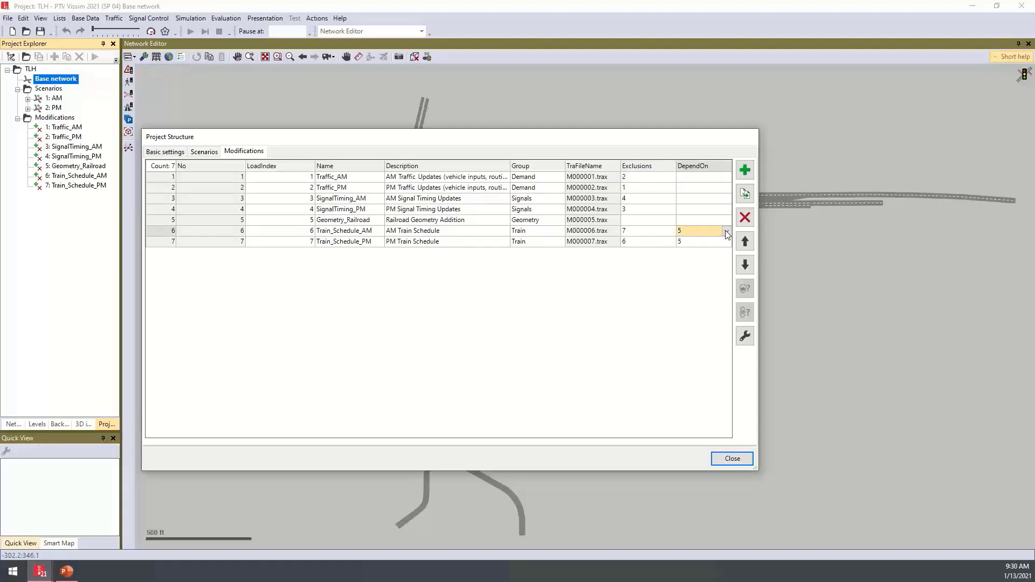
{"action": "left_click", "coordinate": [726, 232]}
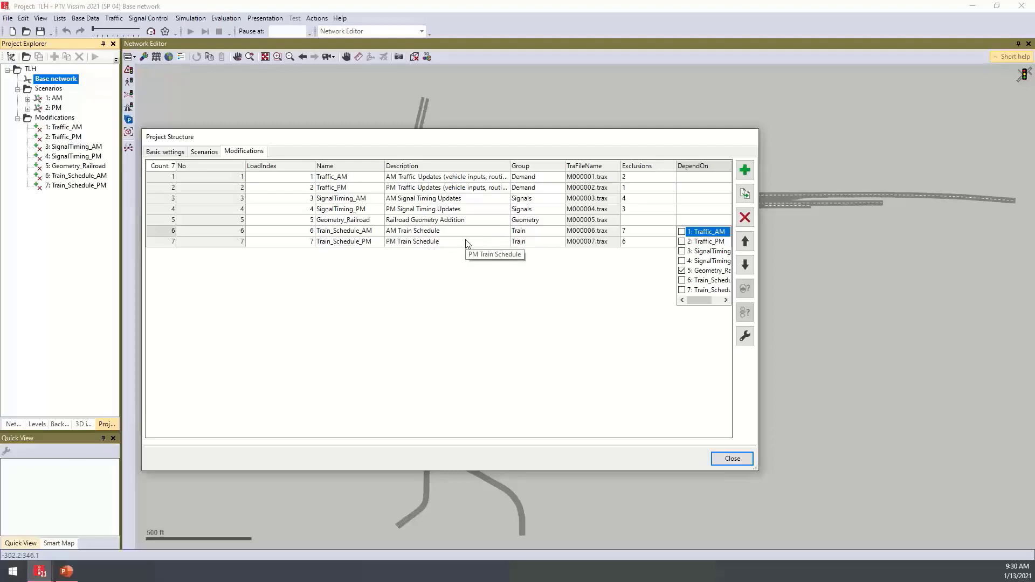
{"action": "left_click", "coordinate": [637, 269]}
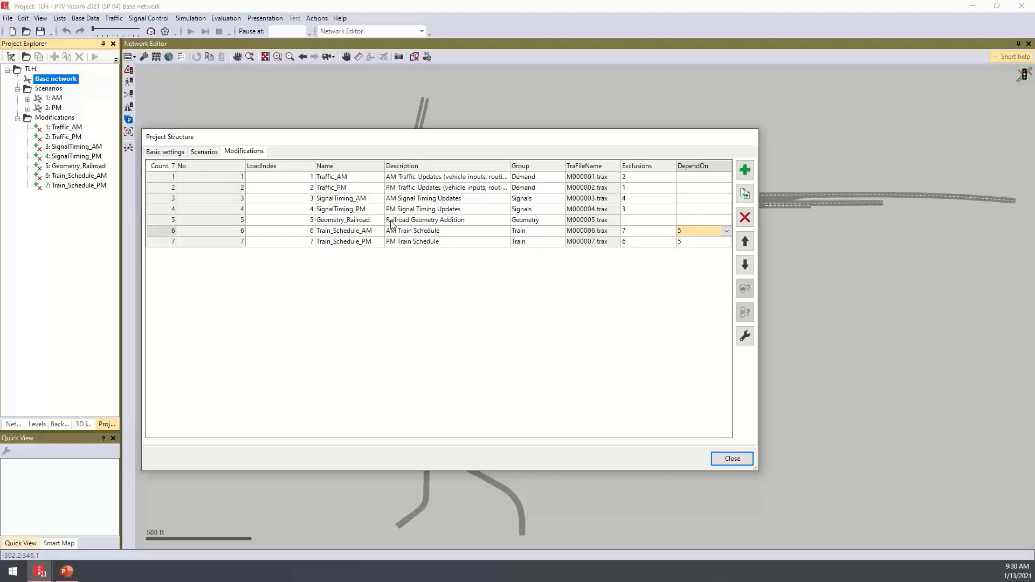
Examine the modifications assigned to the AM scenario, including its two concatenated modification columns.
{"action": "left_click", "coordinate": [205, 153]}
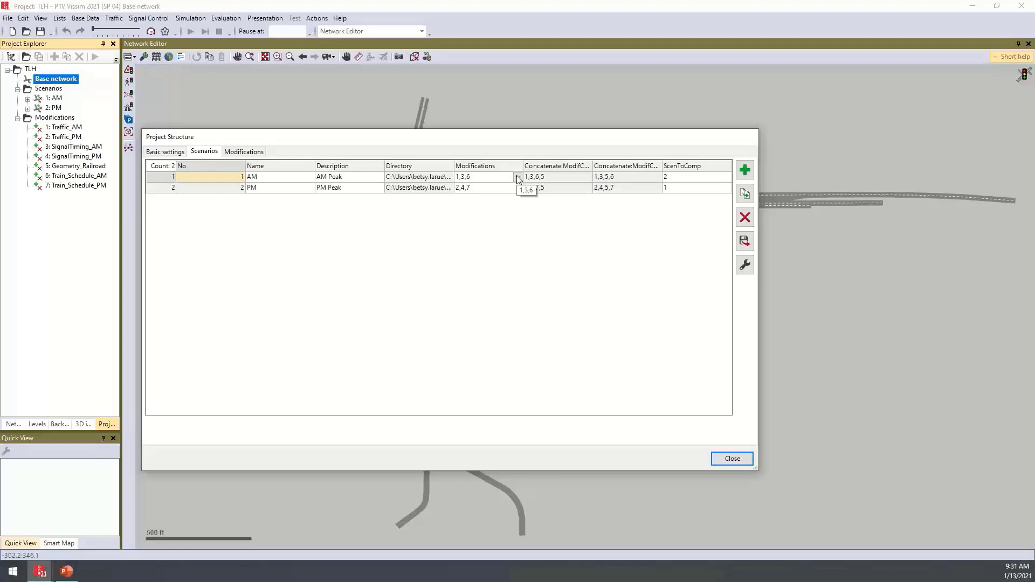
{"action": "left_click", "coordinate": [517, 177]}
{"action": "left_click", "coordinate": [518, 179]}
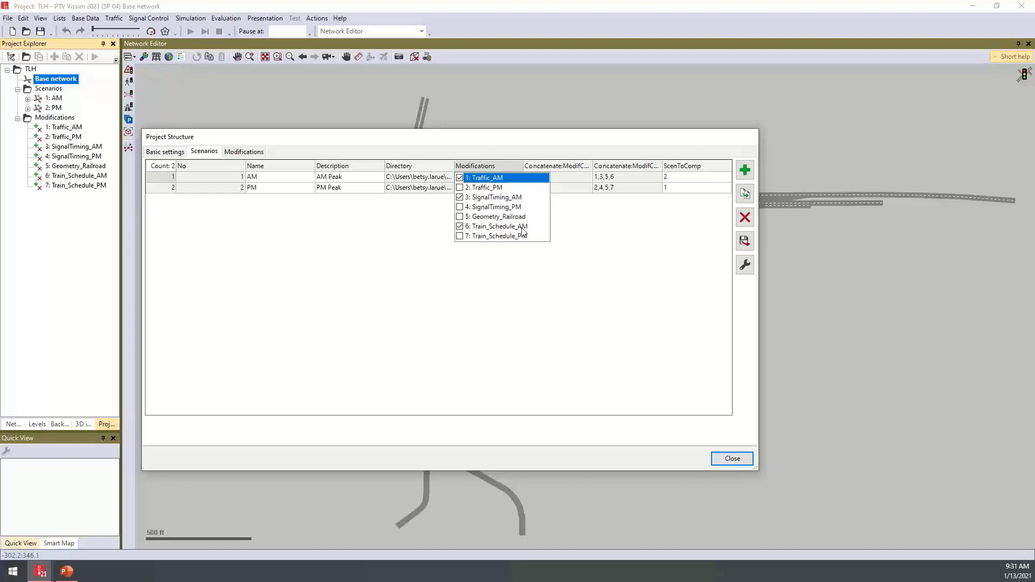
{"action": "left_click", "coordinate": [587, 242]}
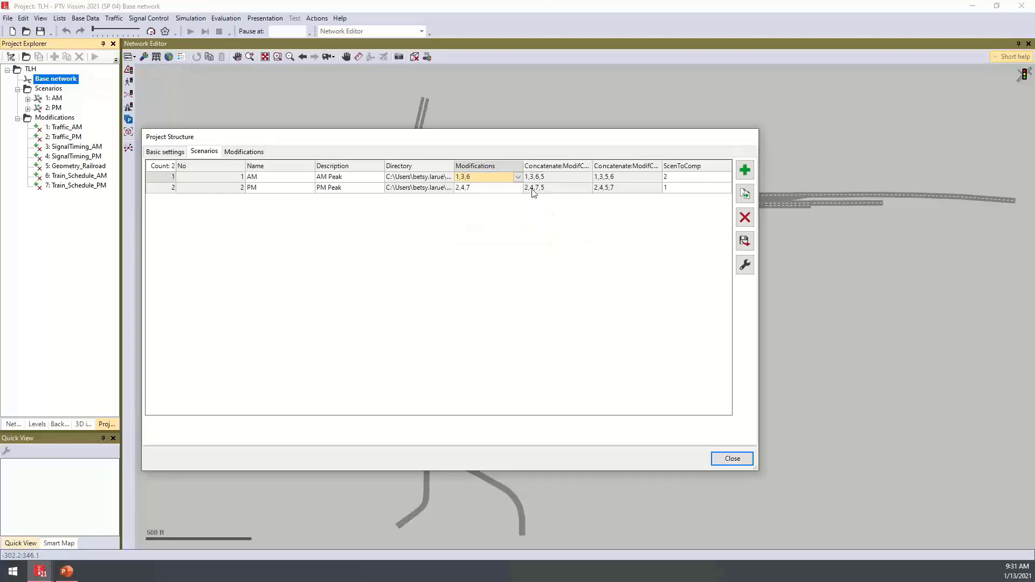
{"action": "left_click", "coordinate": [552, 183]}
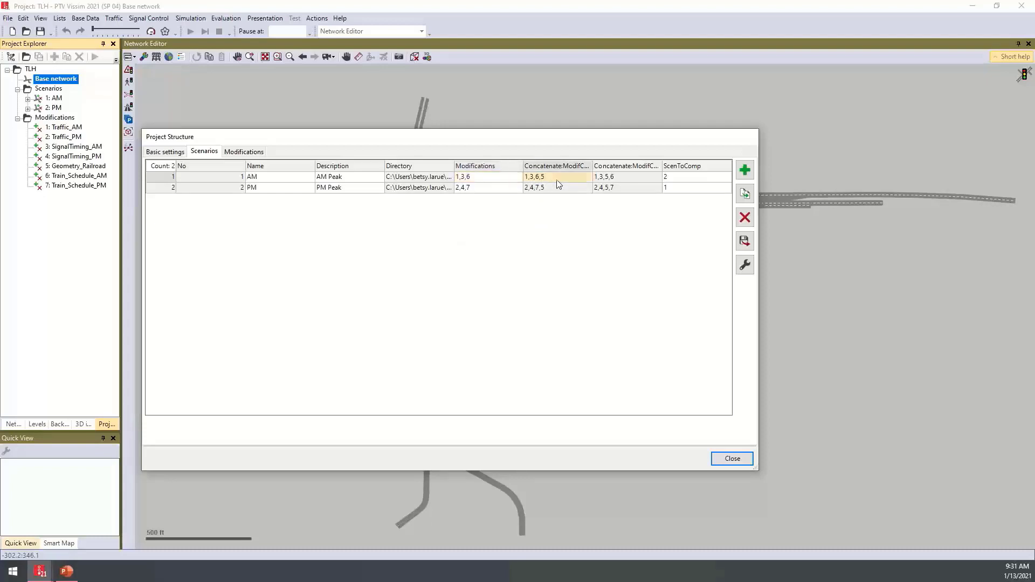
{"action": "left_click", "coordinate": [600, 181]}
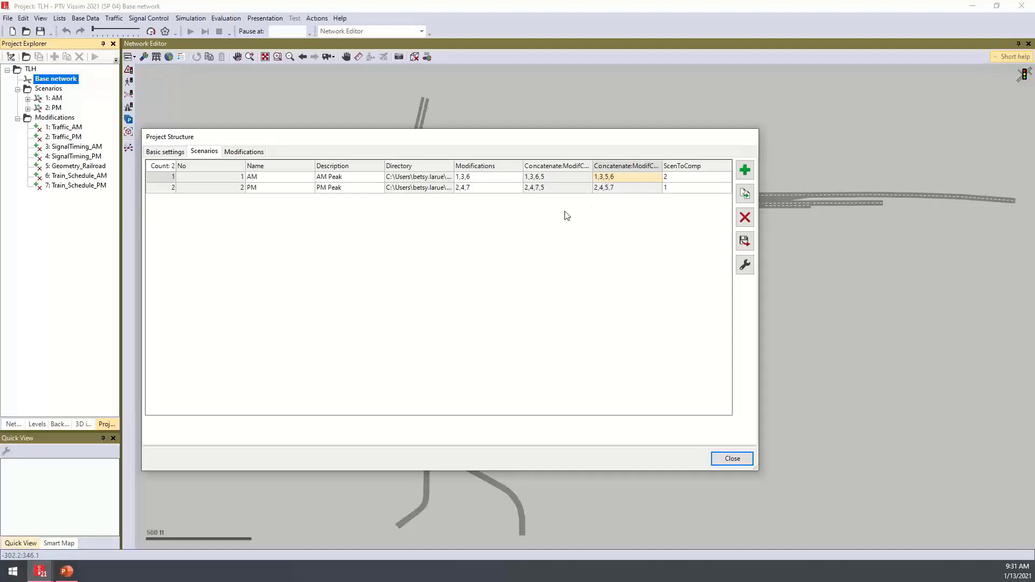
Review the modifications assigned to the PM scenario and close the project structure.
{"action": "left_click", "coordinate": [516, 188]}
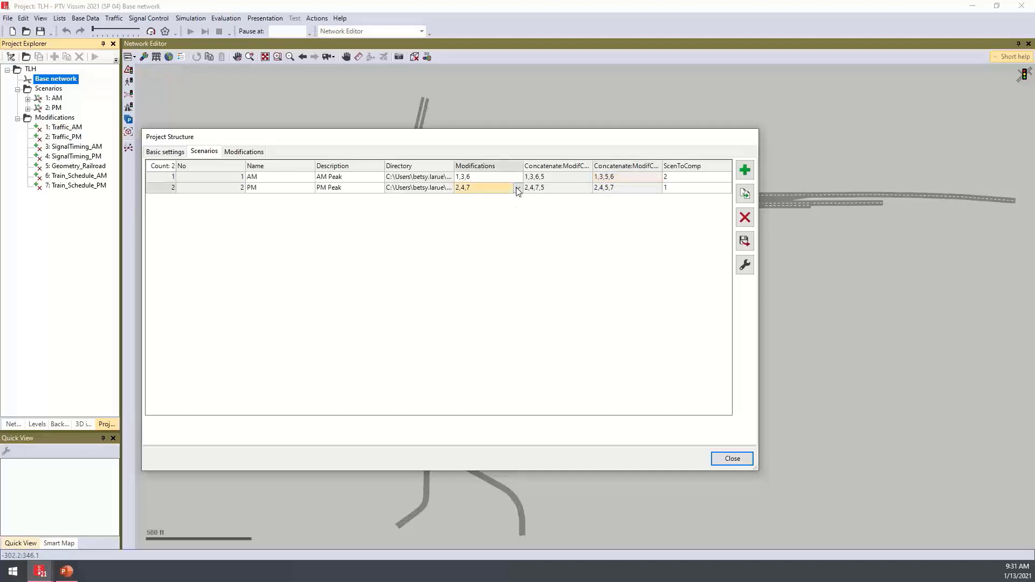
{"action": "left_click", "coordinate": [517, 188]}
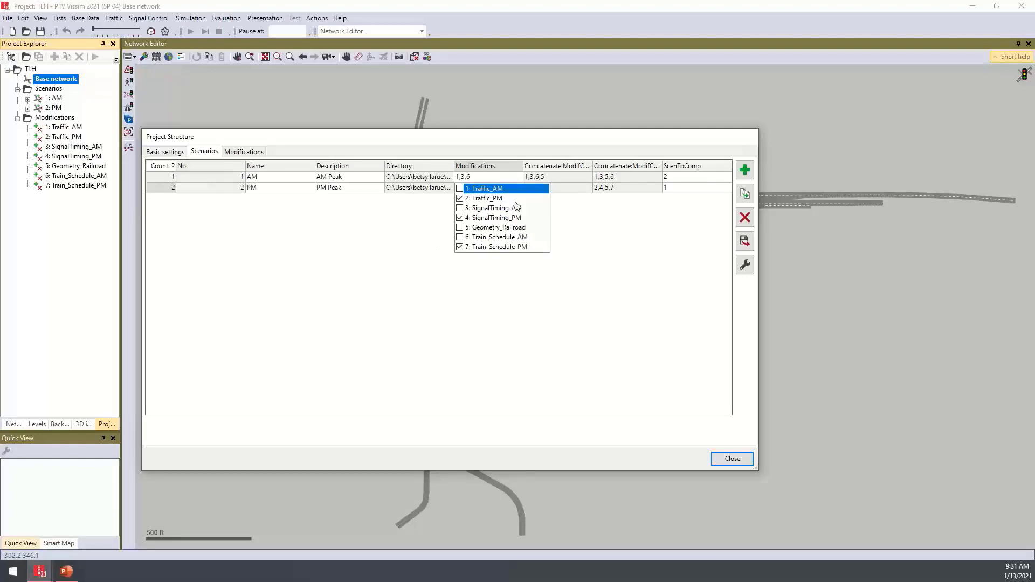
{"action": "left_click", "coordinate": [400, 311]}
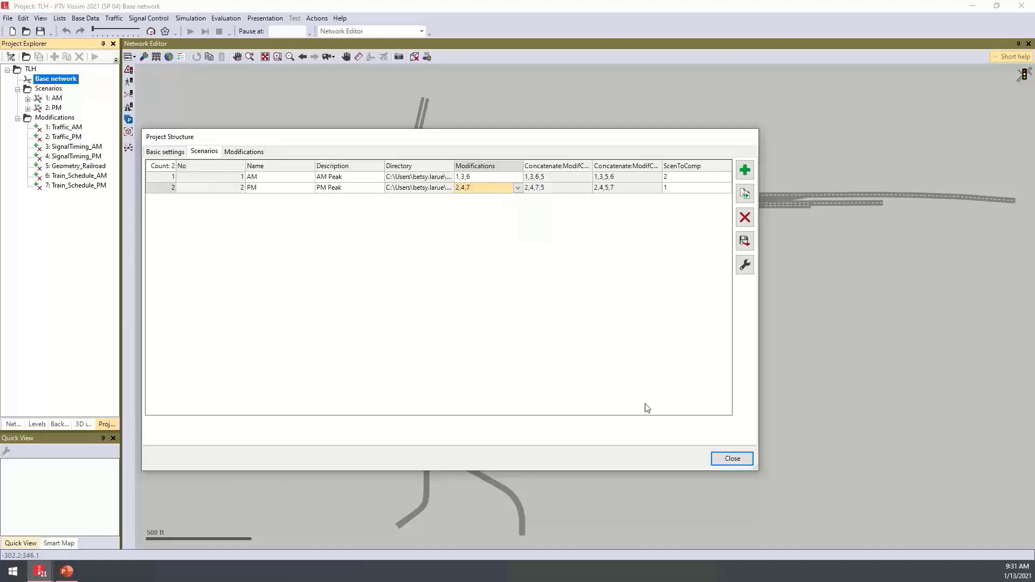
{"action": "left_click", "coordinate": [732, 458]}
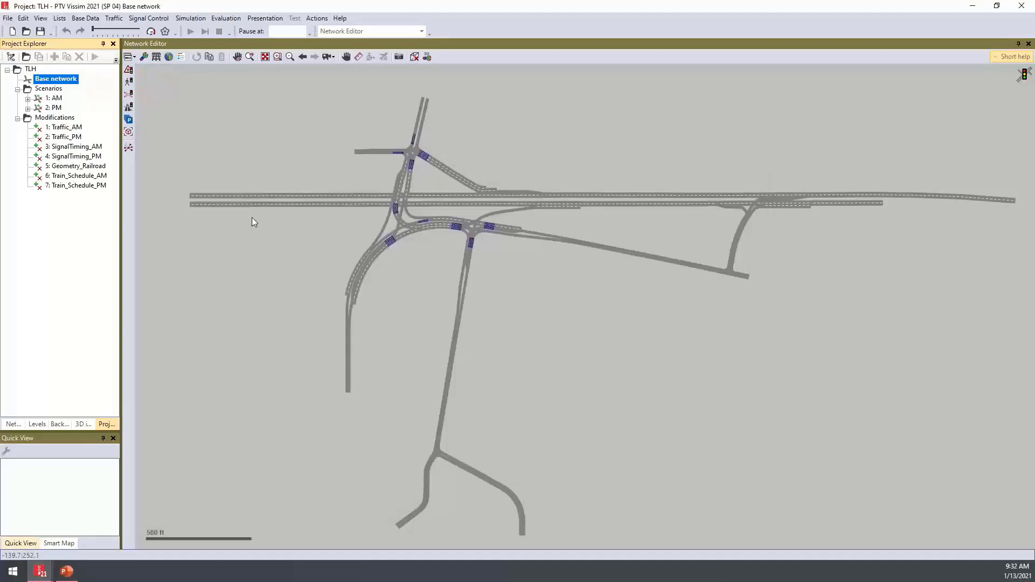
Open the Traffic_AM modification, show its vehicle inputs in an enlarged list and select all their Volume(0) and Volume(900) values.
{"action": "left_click", "coordinate": [65, 127]}
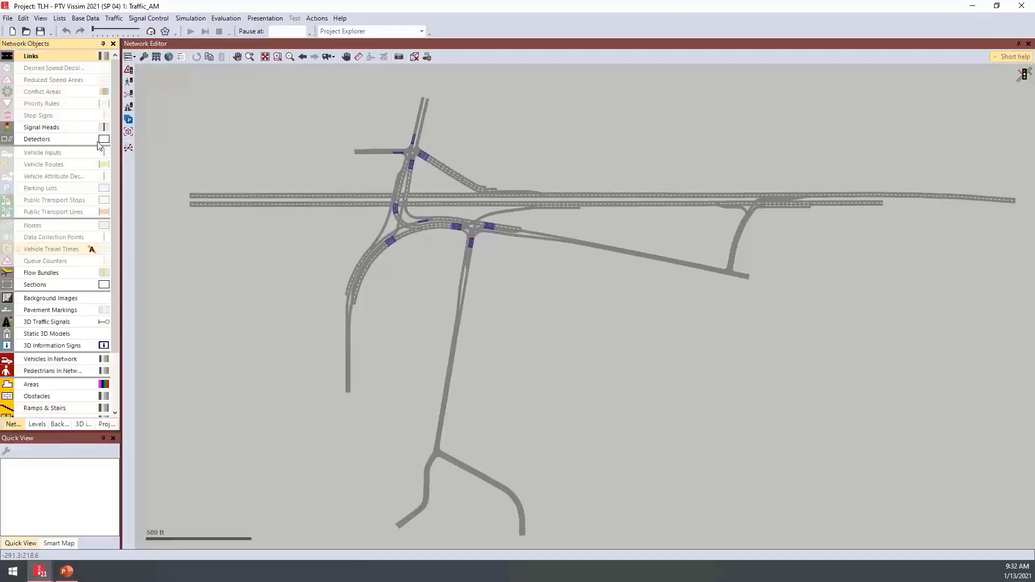
{"action": "right_click", "coordinate": [60, 152]}
{"action": "left_click", "coordinate": [79, 158]}
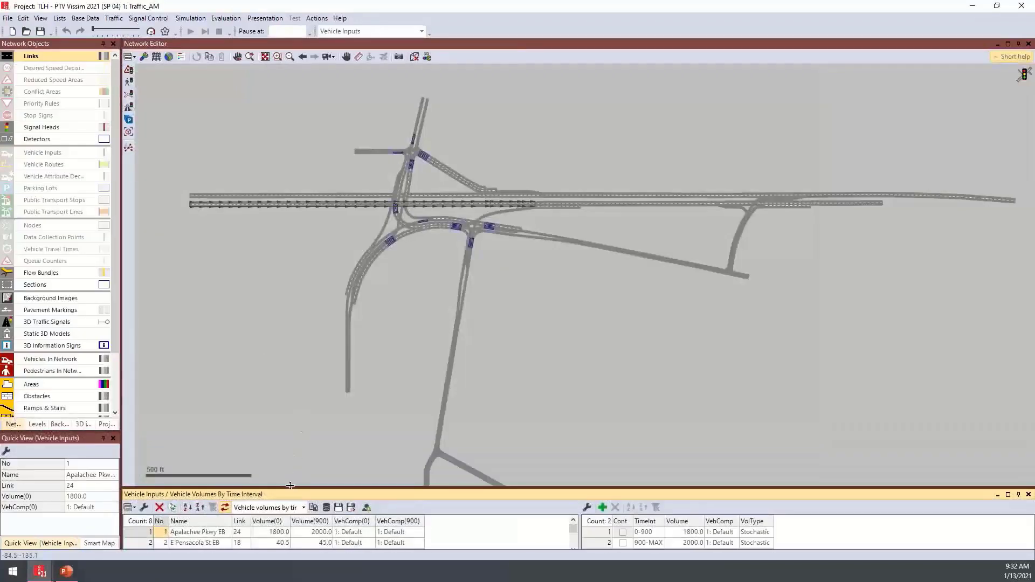
{"action": "left_click_drag", "start_coordinate": [289, 486], "coordinate": [291, 281]}
{"action": "left_click_drag", "start_coordinate": [275, 327], "coordinate": [308, 403]}
Show the list of static vehicle routes and examine the RelFlow(0) values of the E Pensacola St EB routing decision.
{"action": "right_click", "coordinate": [68, 170]}
{"action": "mouse_move", "coordinate": [92, 169]}
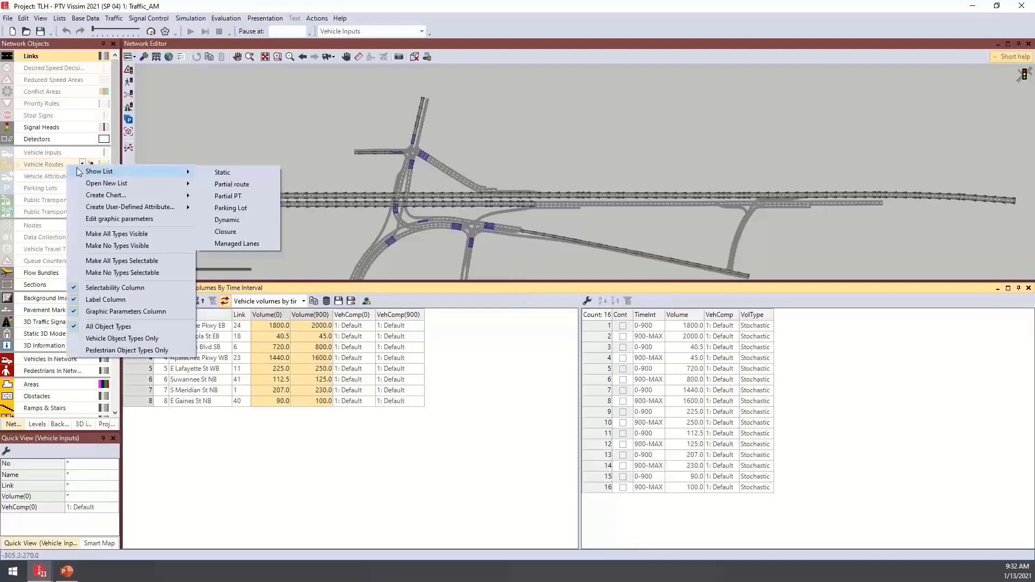
{"action": "left_click", "coordinate": [221, 171]}
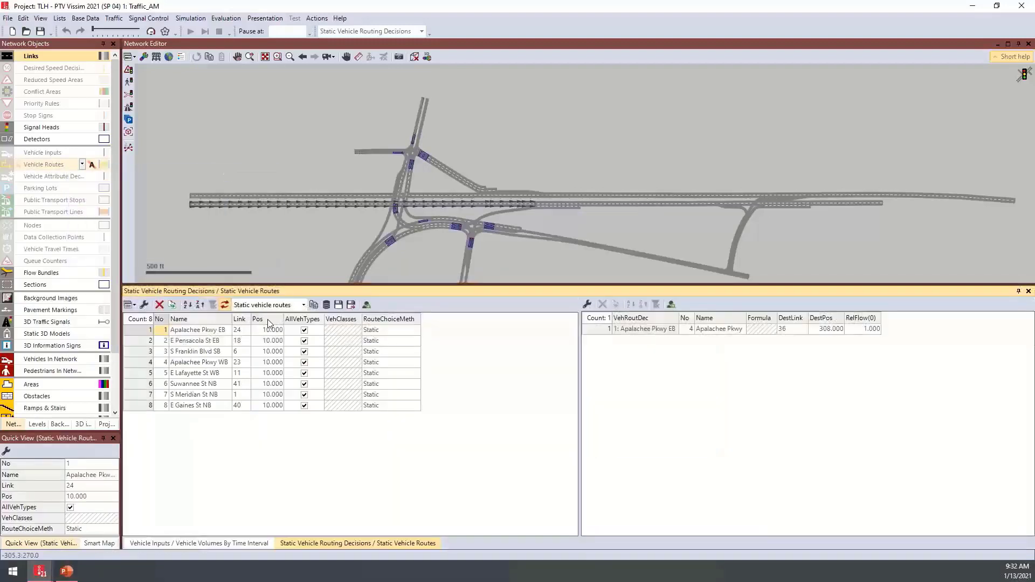
{"action": "left_click", "coordinate": [269, 340]}
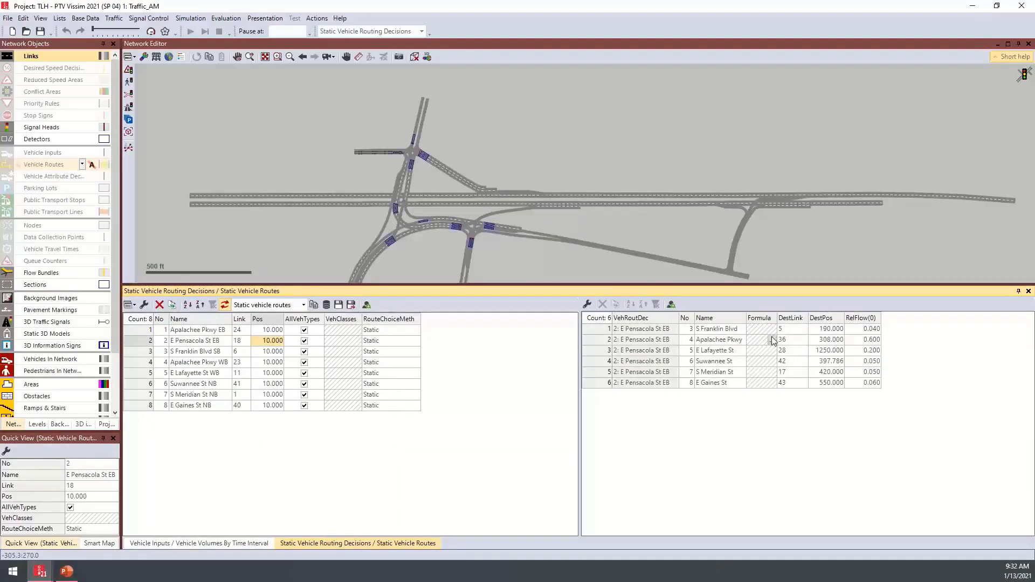
{"action": "left_click_drag", "start_coordinate": [872, 332], "coordinate": [874, 386]}
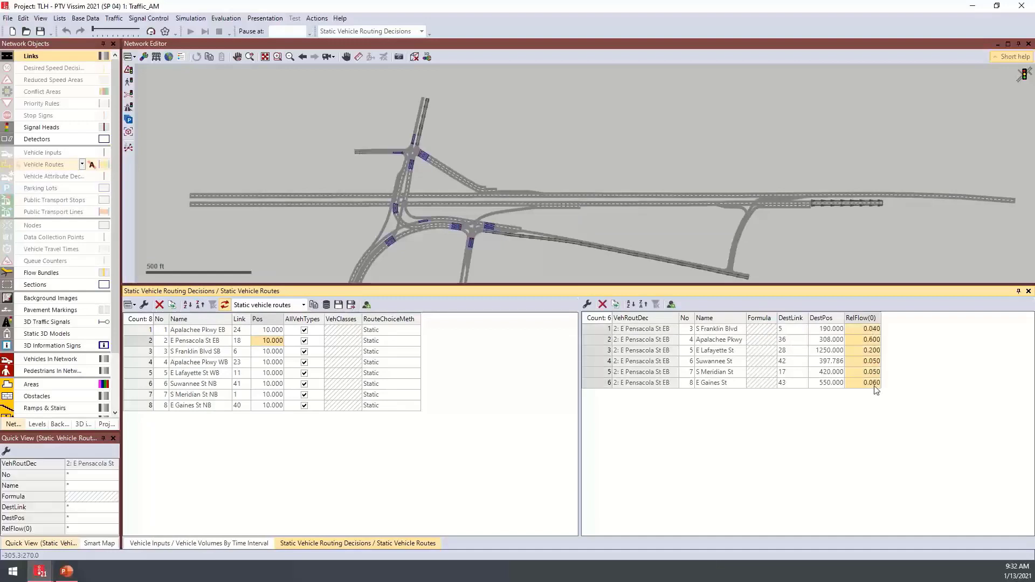
{"action": "left_click", "coordinate": [872, 383]}
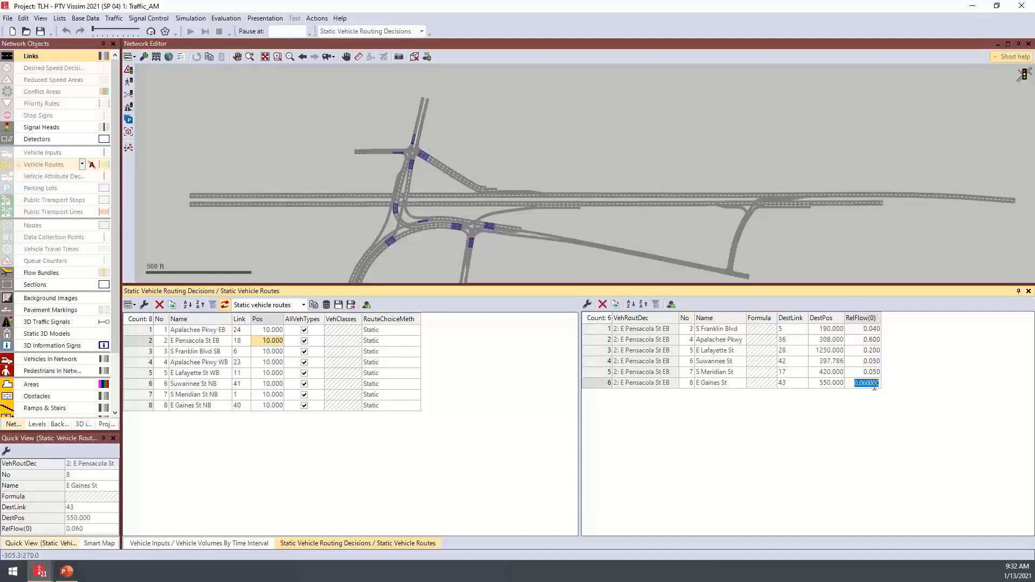
Open the Traffic_PM modification, review its E Pensacola St EB routes and its vehicle inputs, and close both lists.
{"action": "left_click", "coordinate": [107, 425]}
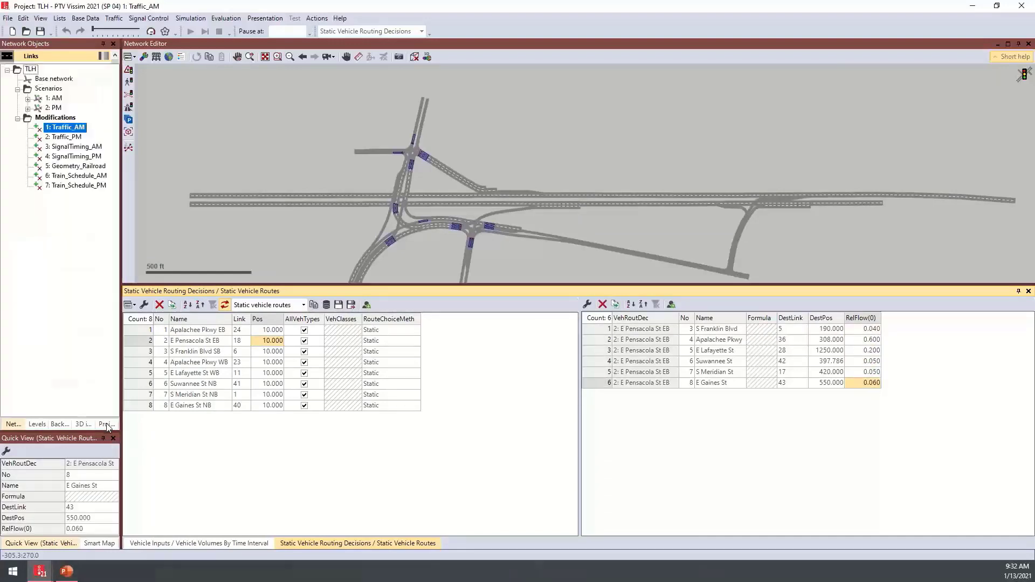
{"action": "double_click", "coordinate": [69, 139]}
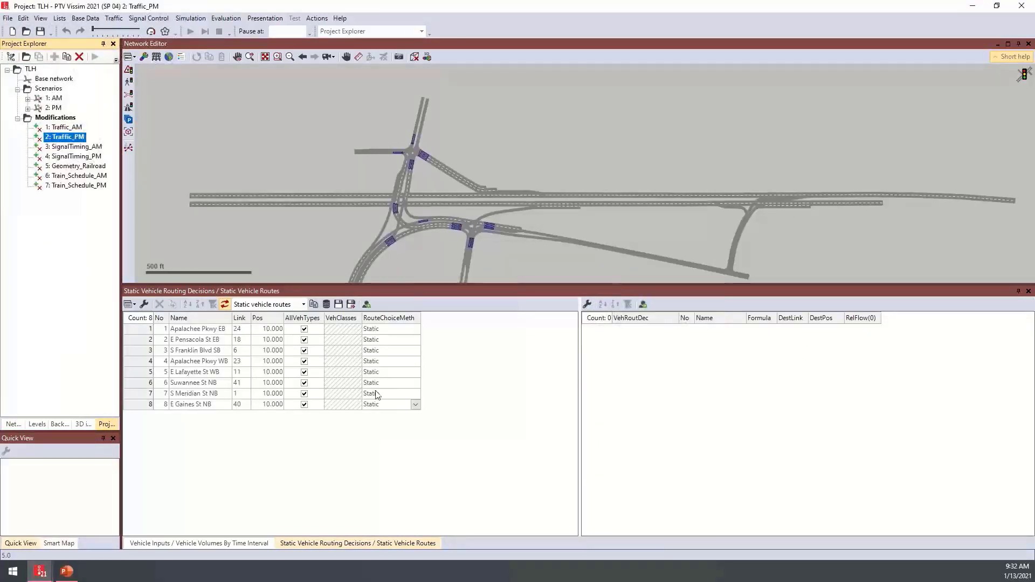
{"action": "left_click", "coordinate": [274, 342]}
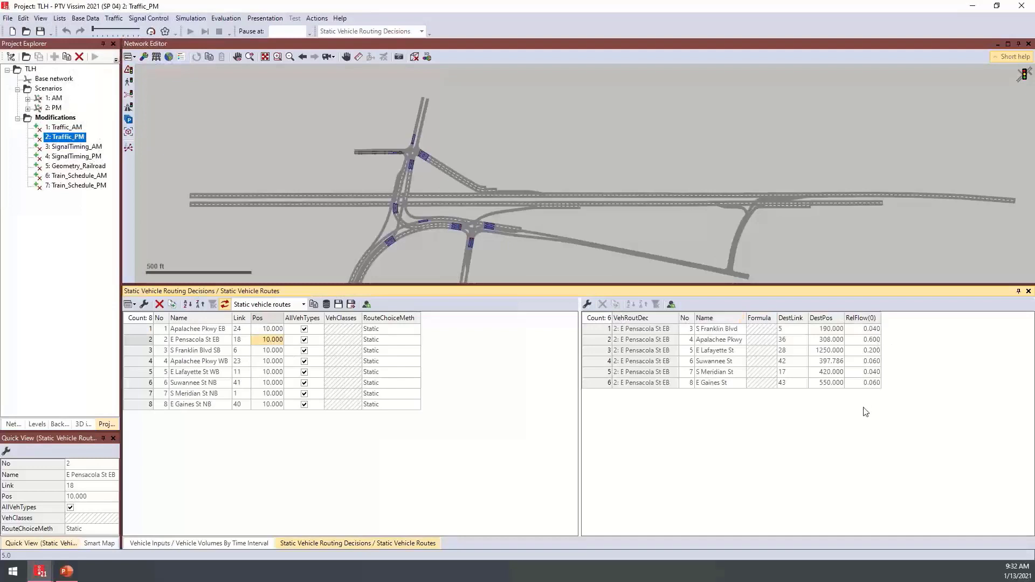
{"action": "left_click", "coordinate": [199, 544]}
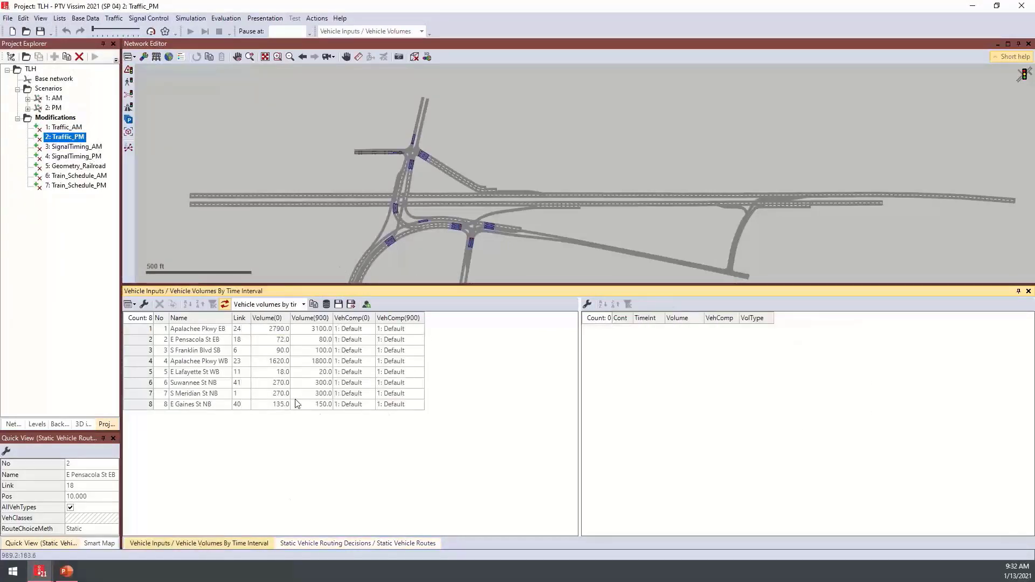
{"action": "left_click", "coordinate": [1027, 291]}
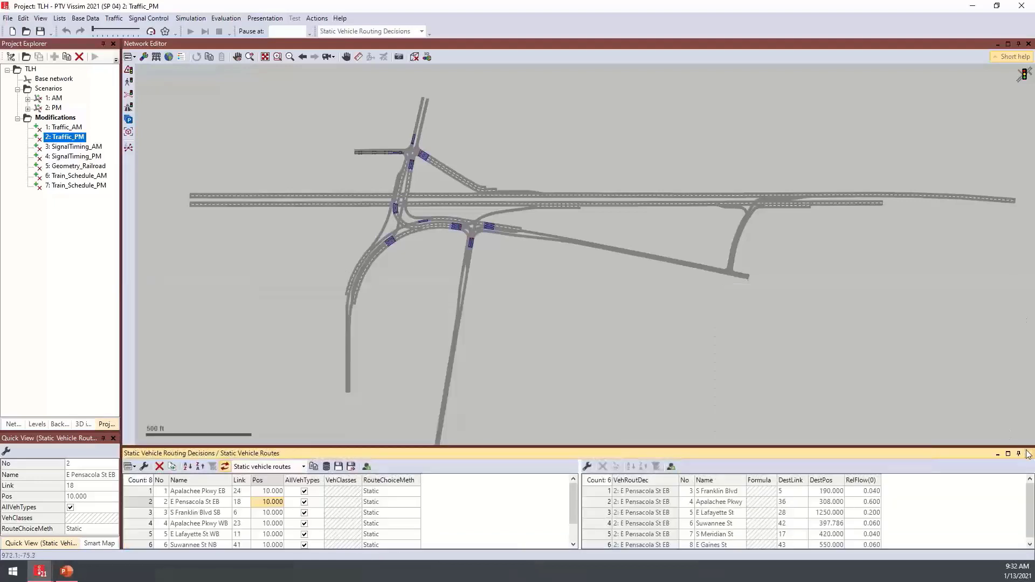
{"action": "left_click", "coordinate": [1028, 454]}
Open the SignalTiming_AM modification and review the signal controllers' supply files in an enlarged list.
{"action": "double_click", "coordinate": [86, 147]}
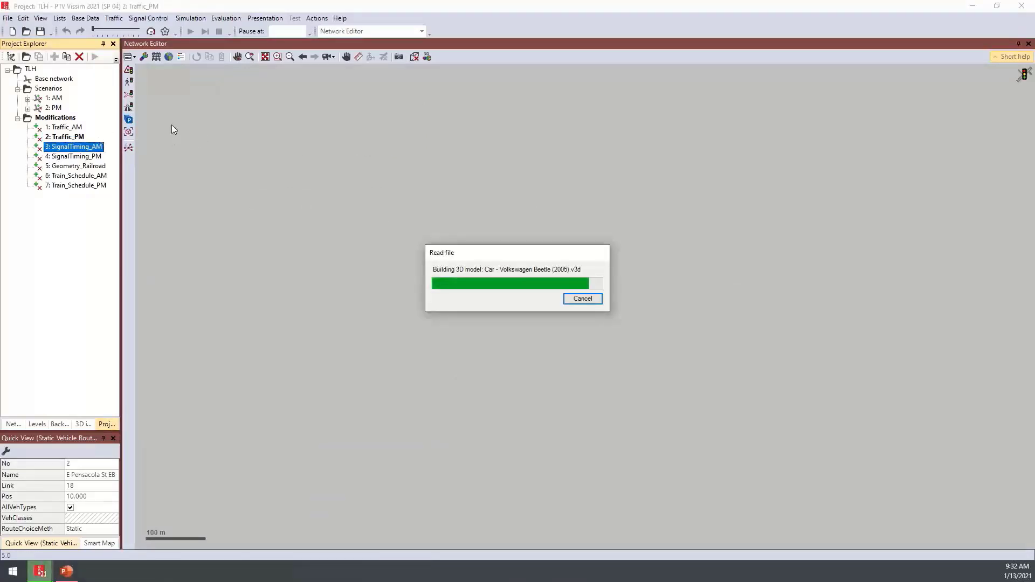
{"action": "left_click", "coordinate": [145, 22]}
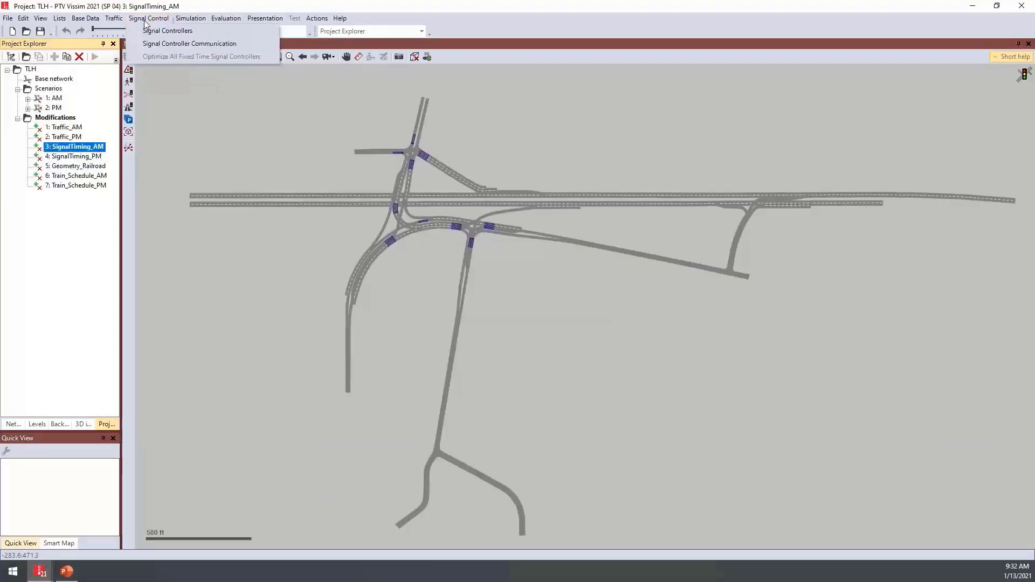
{"action": "left_click", "coordinate": [225, 31]}
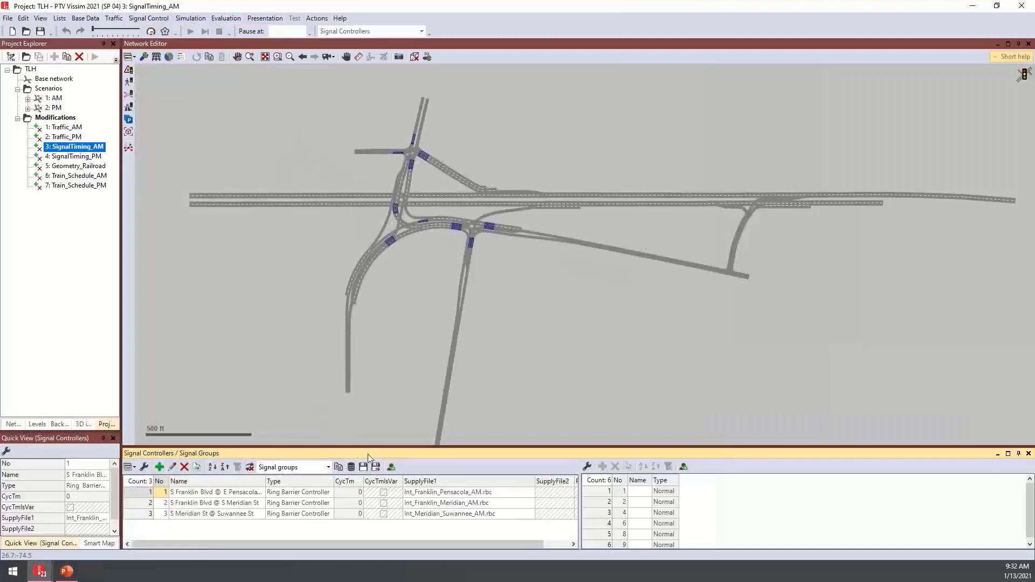
{"action": "left_click_drag", "start_coordinate": [385, 445], "coordinate": [384, 342]}
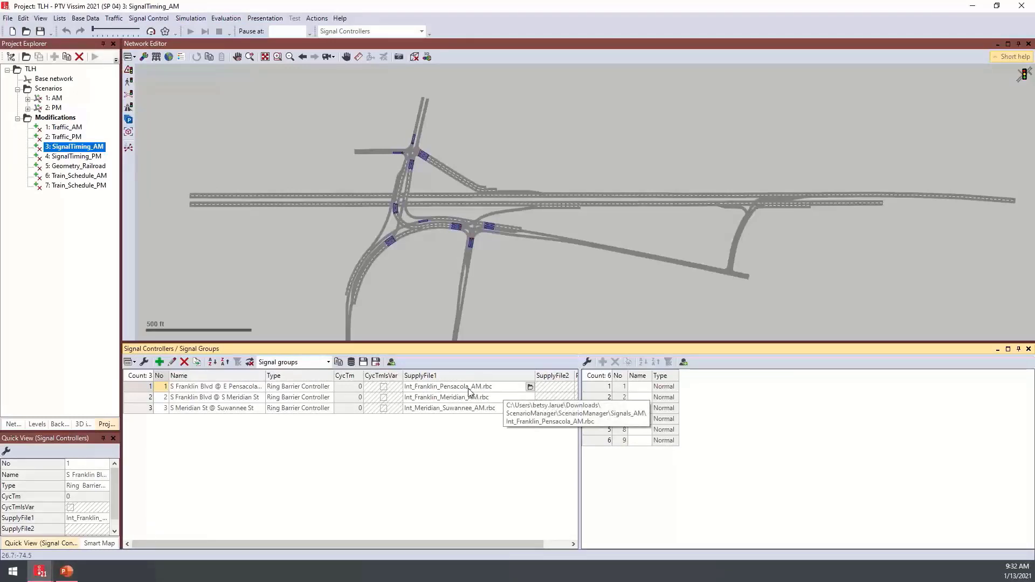
Open the SignalTiming_PM modification, view the ring barrier timing of the S Franklin Blvd @ E Pensacola controller, and close it.
{"action": "double_click", "coordinate": [62, 156]}
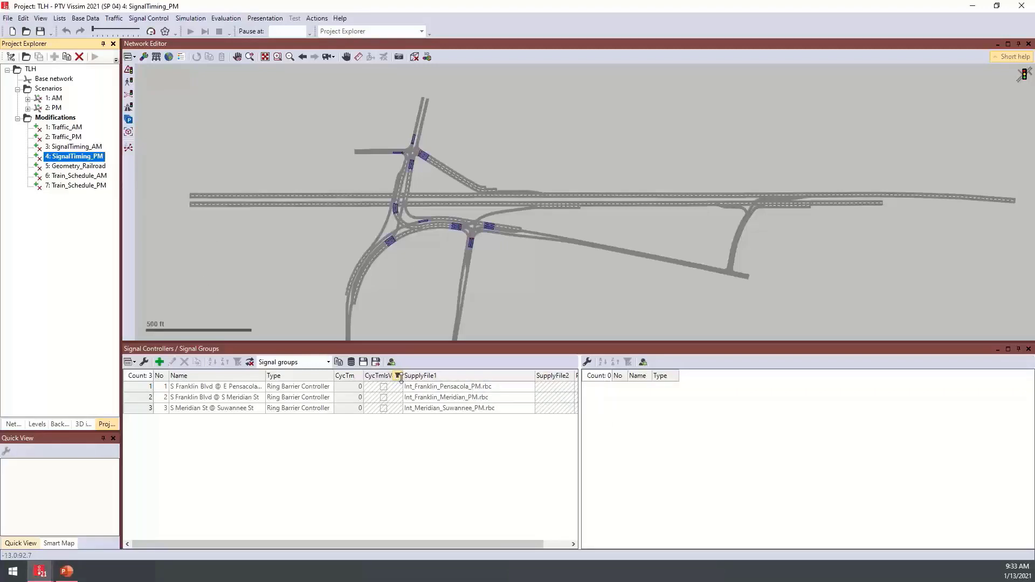
{"action": "right_click", "coordinate": [147, 384]}
{"action": "left_click", "coordinate": [222, 437]}
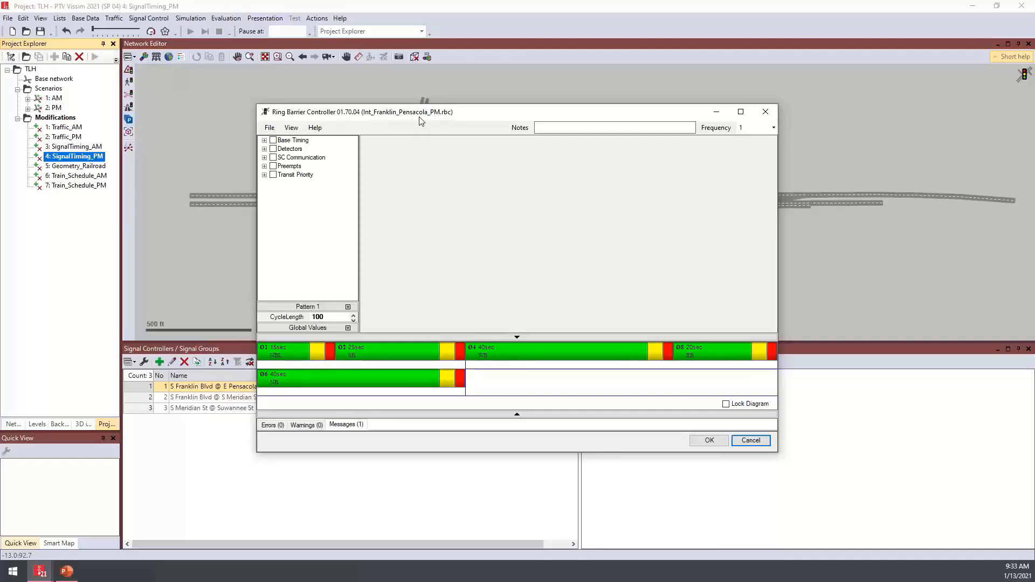
{"action": "left_click", "coordinate": [764, 113]}
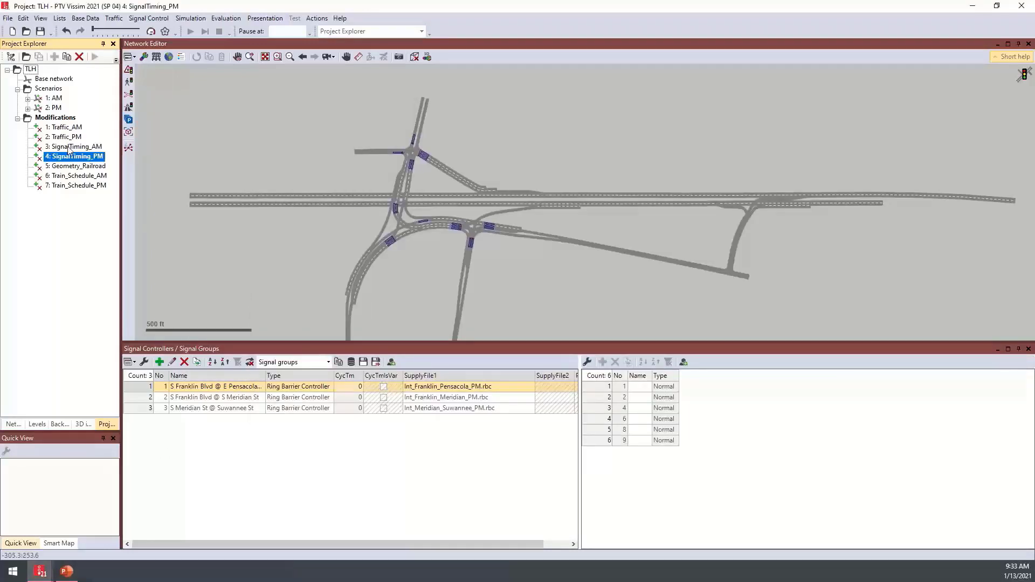
Open the Geometry_Railroad modification, select its railroad link in the network, and close the signal controllers list.
{"action": "double_click", "coordinate": [69, 167]}
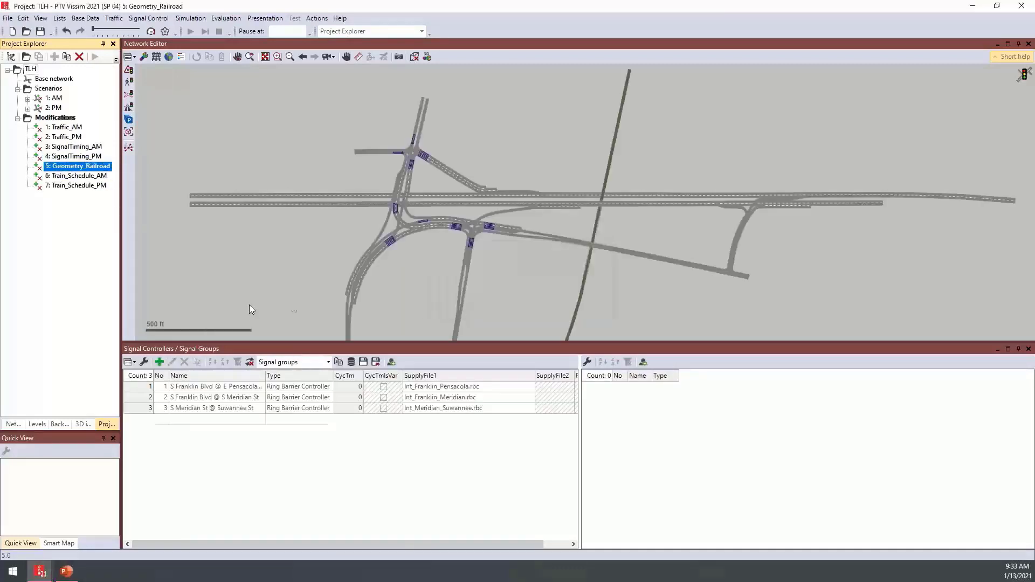
{"action": "left_click", "coordinate": [584, 308]}
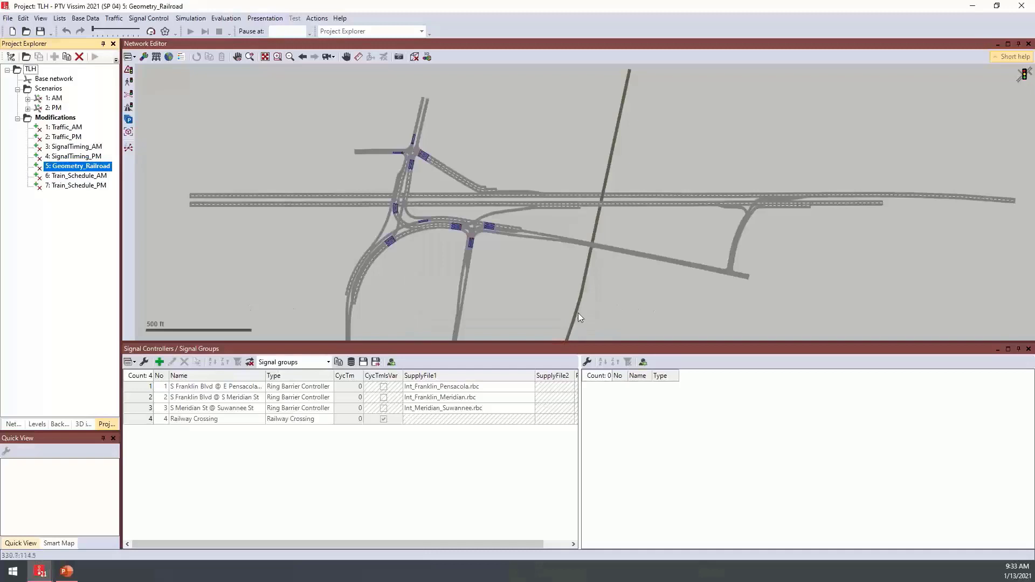
{"action": "left_click", "coordinate": [577, 308]}
{"action": "left_click", "coordinate": [1028, 349]}
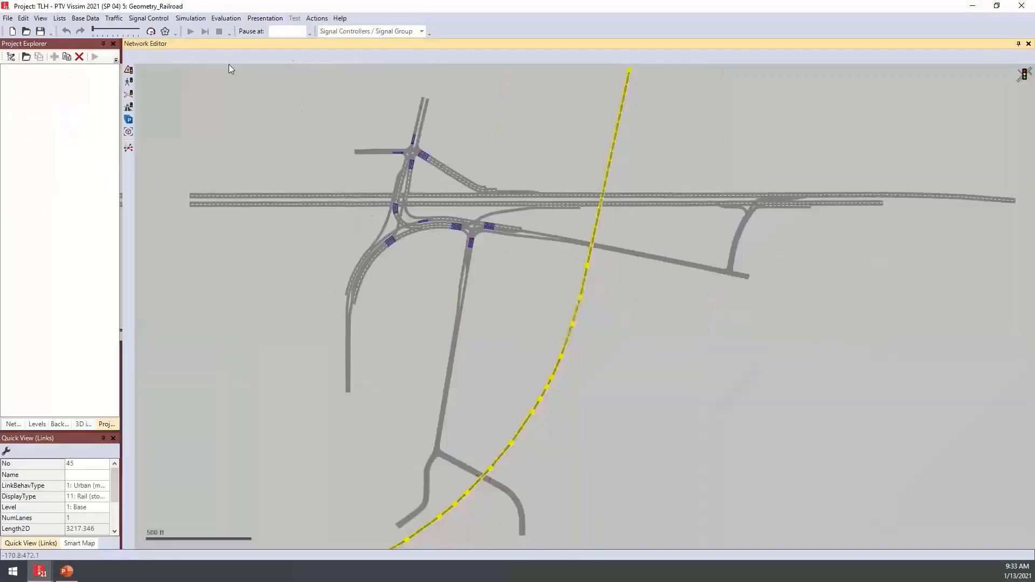
Show the aerial background map and compare the railroad link's alignment with the tracks beneath it.
{"action": "left_click", "coordinate": [168, 56]}
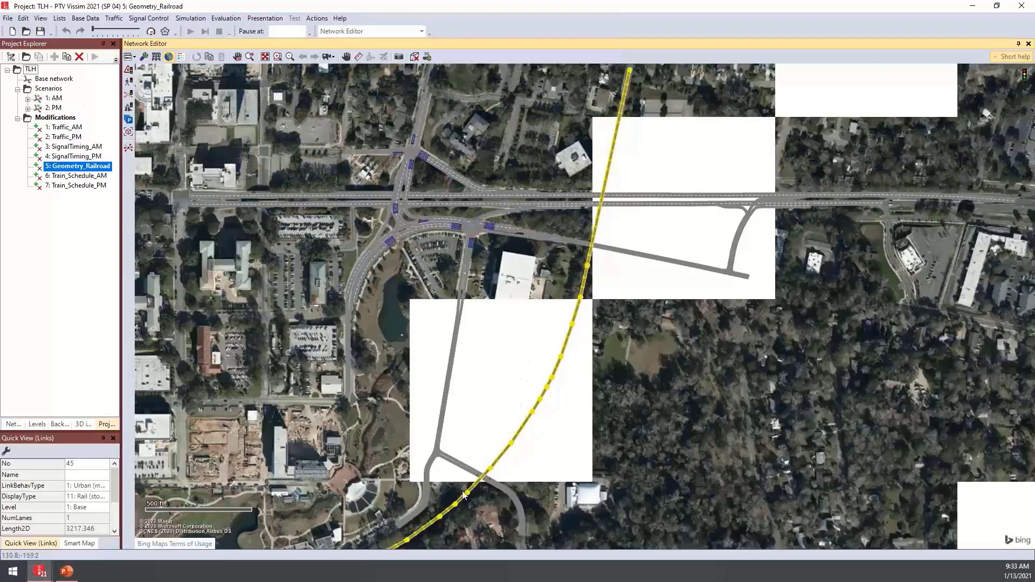
{"action": "left_click", "coordinate": [607, 321]}
{"action": "left_click_drag", "start_coordinate": [574, 399], "coordinate": [586, 335]}
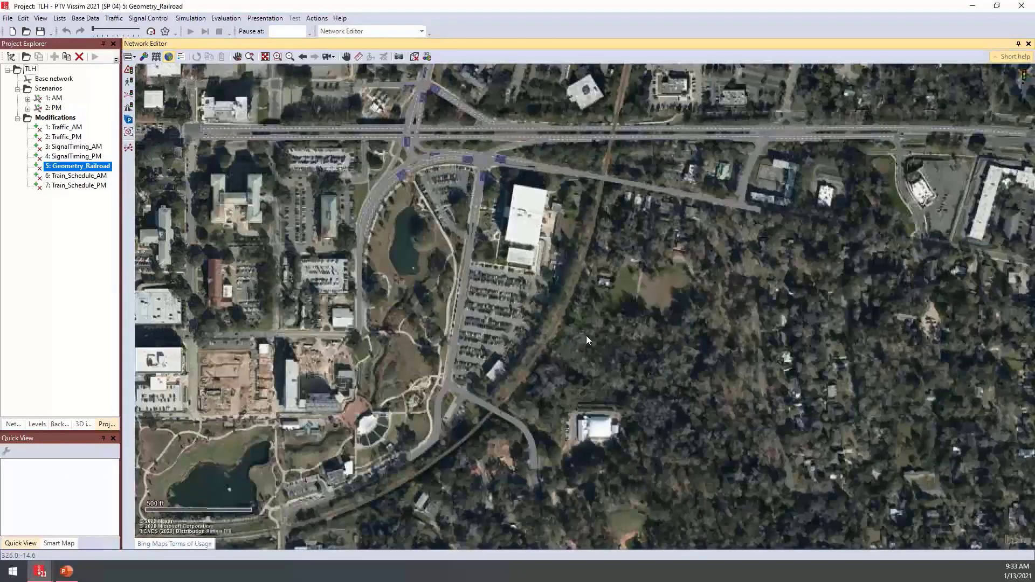
{"action": "left_click", "coordinate": [525, 372]}
Inspect the signal heads where the railroad crosses the curved road, deselect the railroad link, and hide the background map.
{"action": "scroll", "coordinate": [563, 408], "scroll_direction": "up", "scroll_amount": 5}
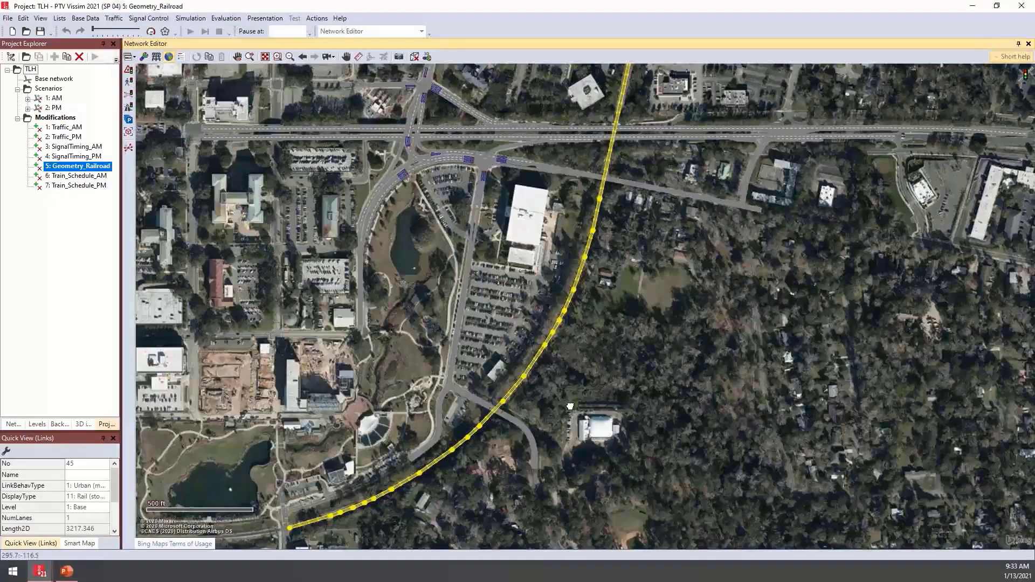
{"action": "scroll", "coordinate": [538, 406], "scroll_direction": "up", "scroll_amount": 4}
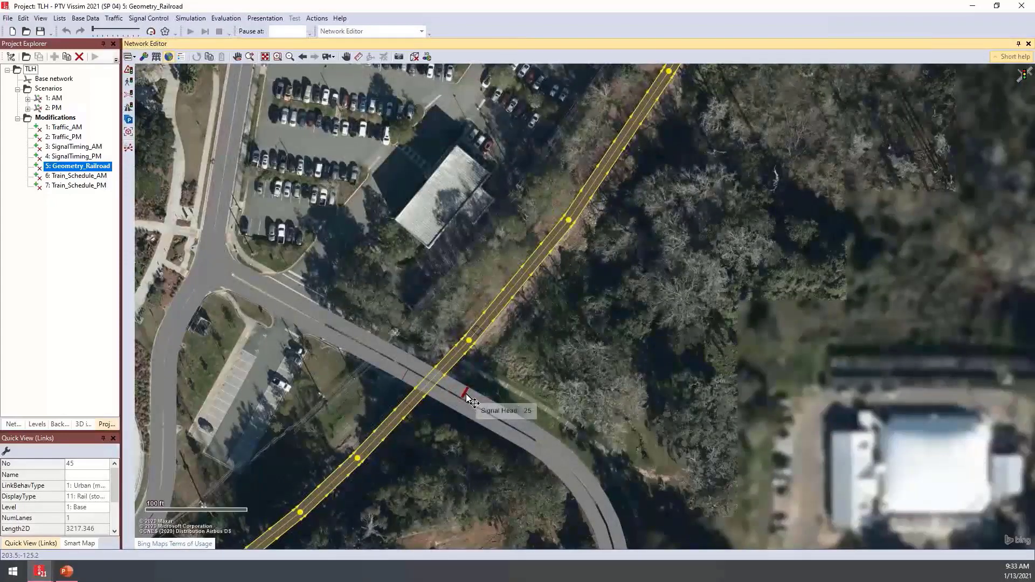
{"action": "left_click", "coordinate": [487, 357]}
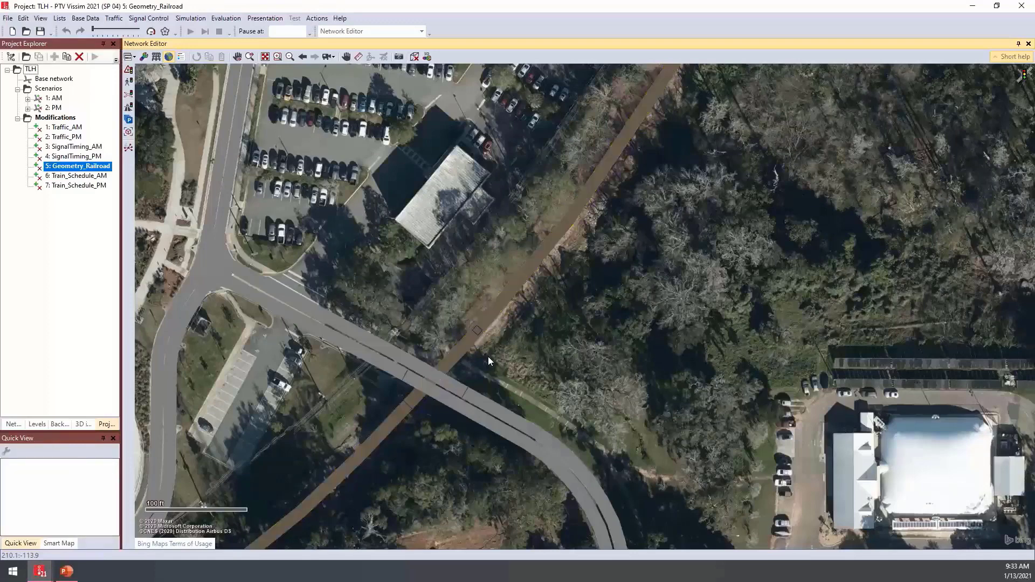
{"action": "scroll", "coordinate": [488, 357], "scroll_direction": "down", "scroll_amount": 3}
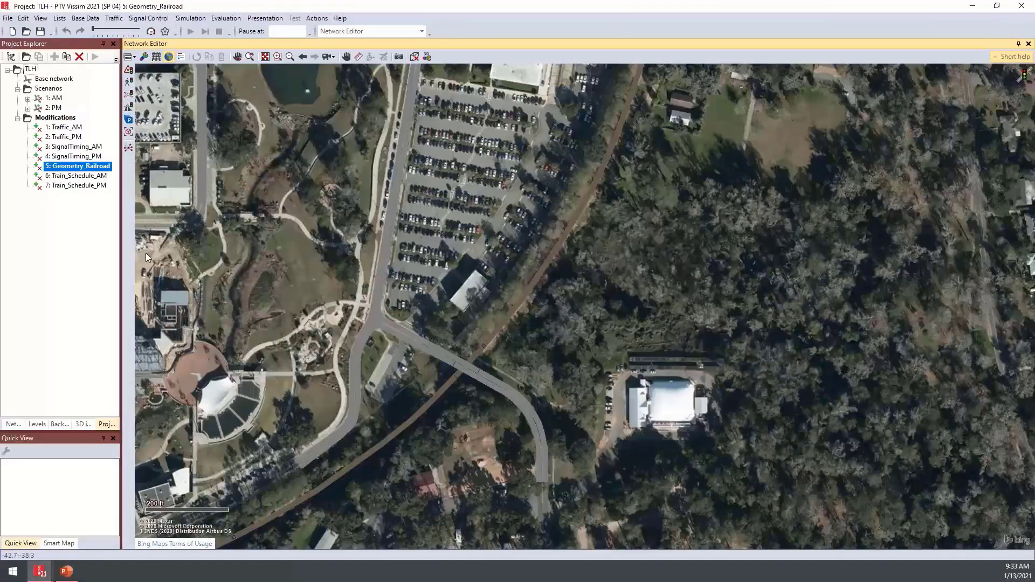
{"action": "left_click", "coordinate": [168, 56]}
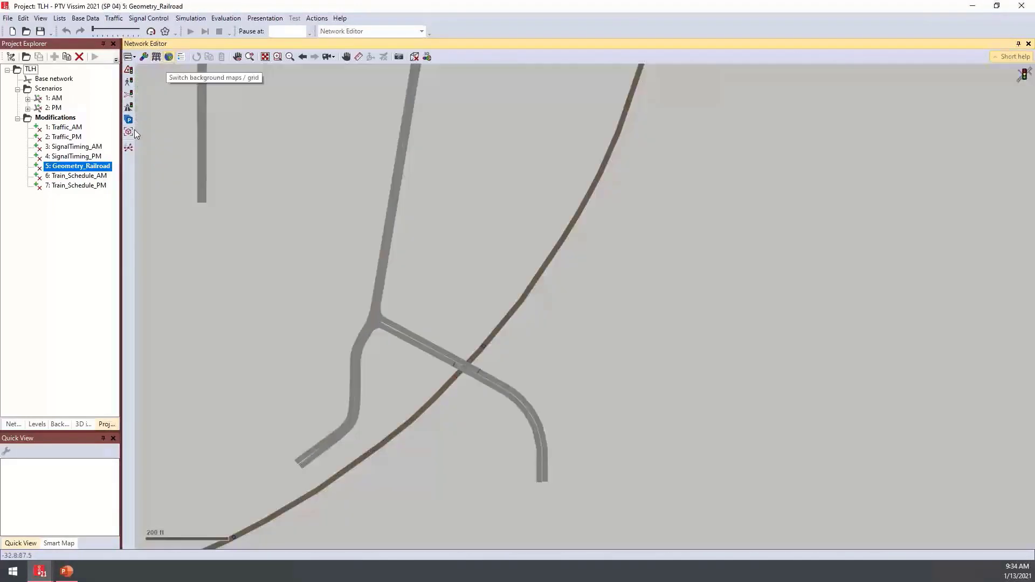
Open the Train_Schedule_AM modification and check the railroad geometry it inherits from Geometry_Railroad.
{"action": "left_click", "coordinate": [94, 177]}
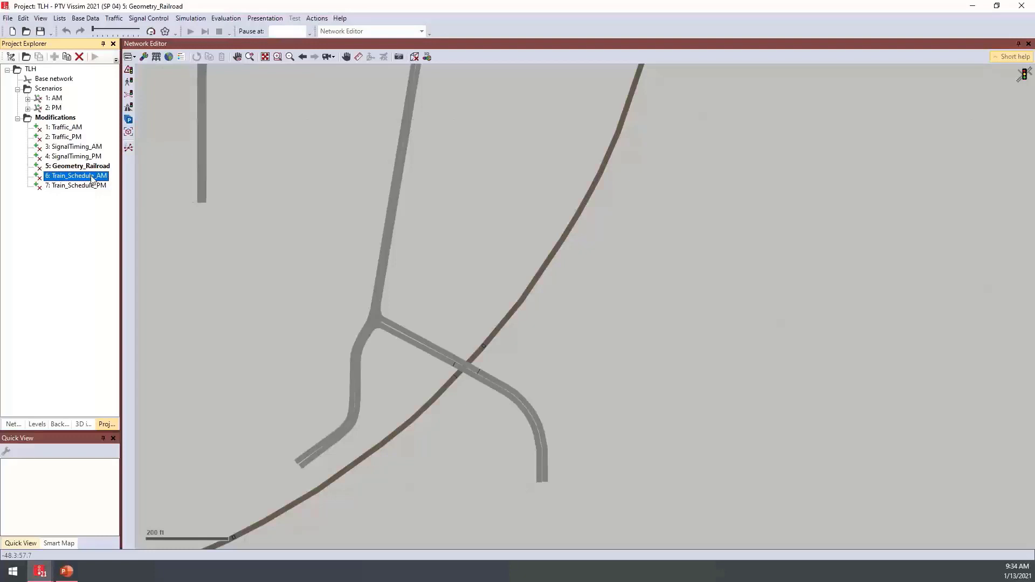
{"action": "double_click", "coordinate": [93, 179]}
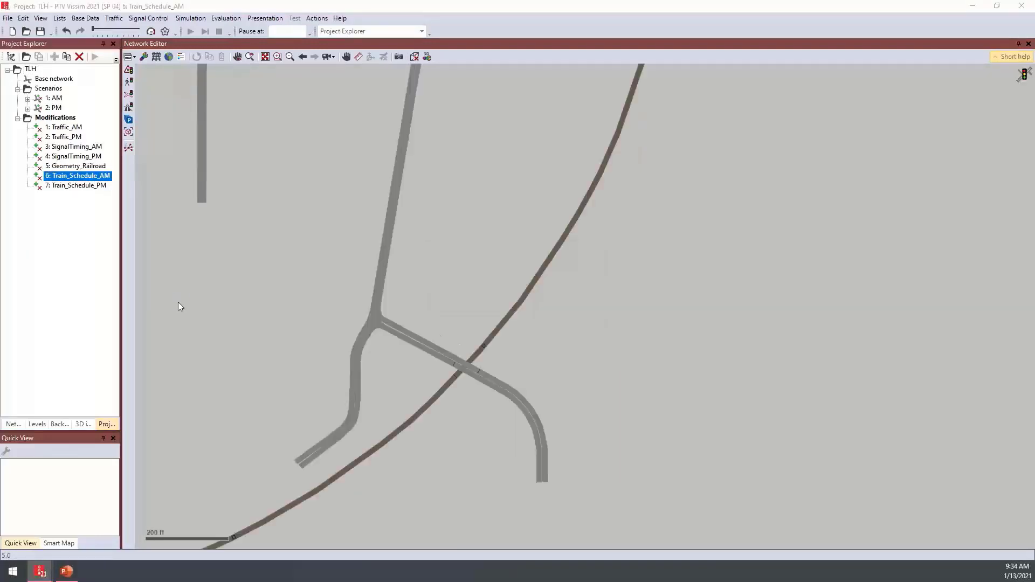
{"action": "left_click", "coordinate": [583, 308]}
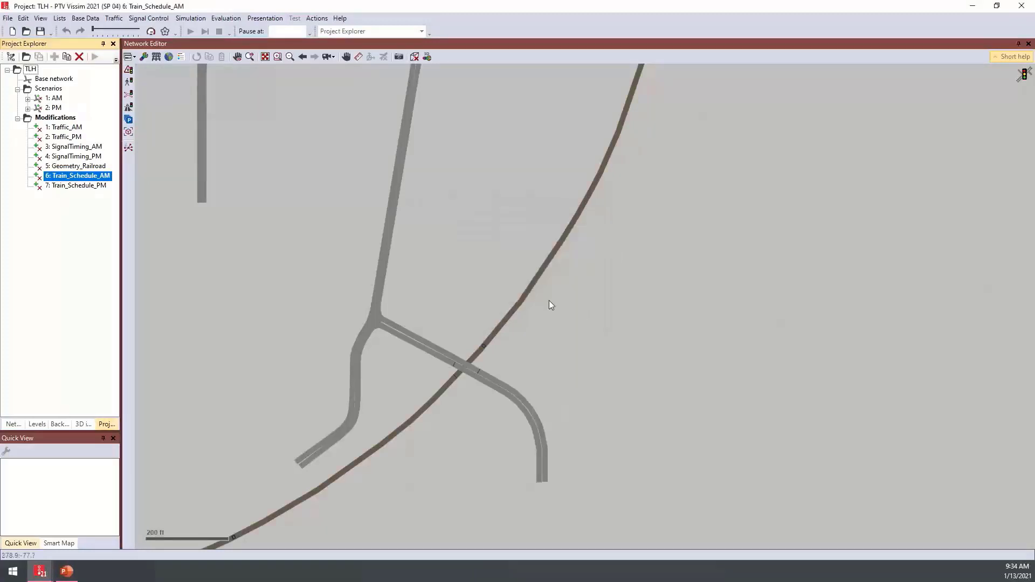
{"action": "left_click", "coordinate": [73, 167]}
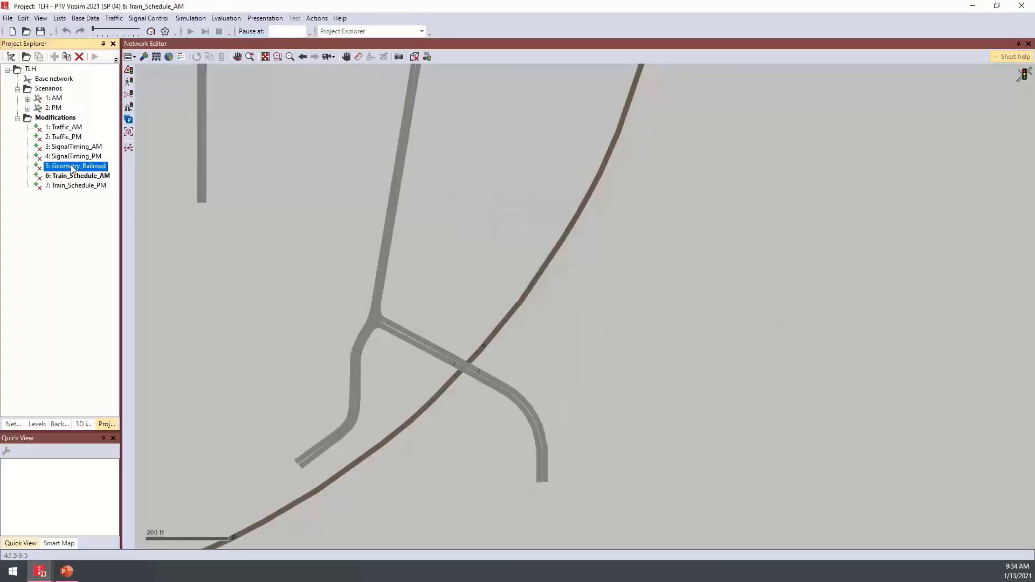
{"action": "left_click", "coordinate": [79, 176]}
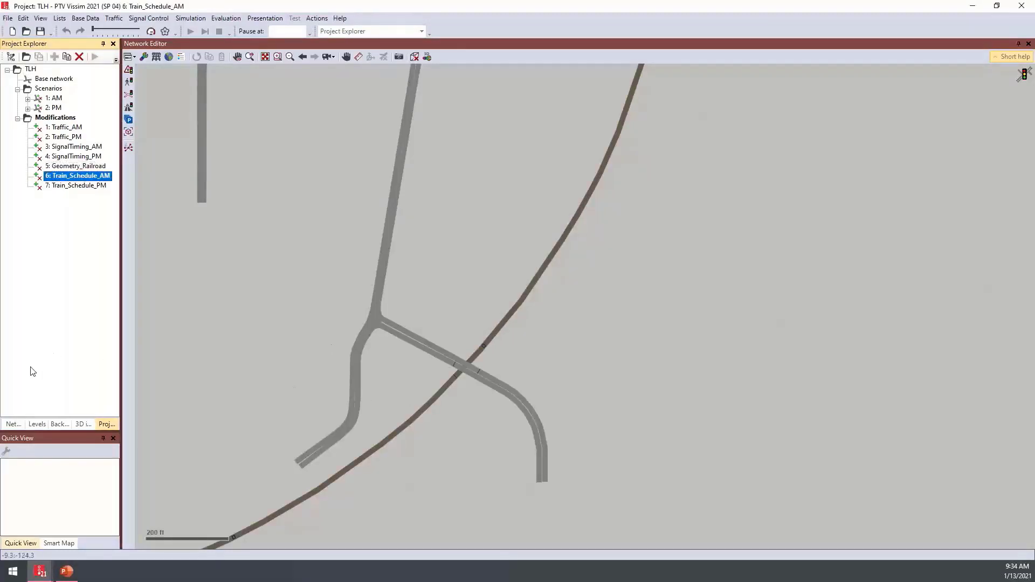
Show the list of public transport lines in the Train_Schedule_AM modification.
{"action": "left_click", "coordinate": [13, 425]}
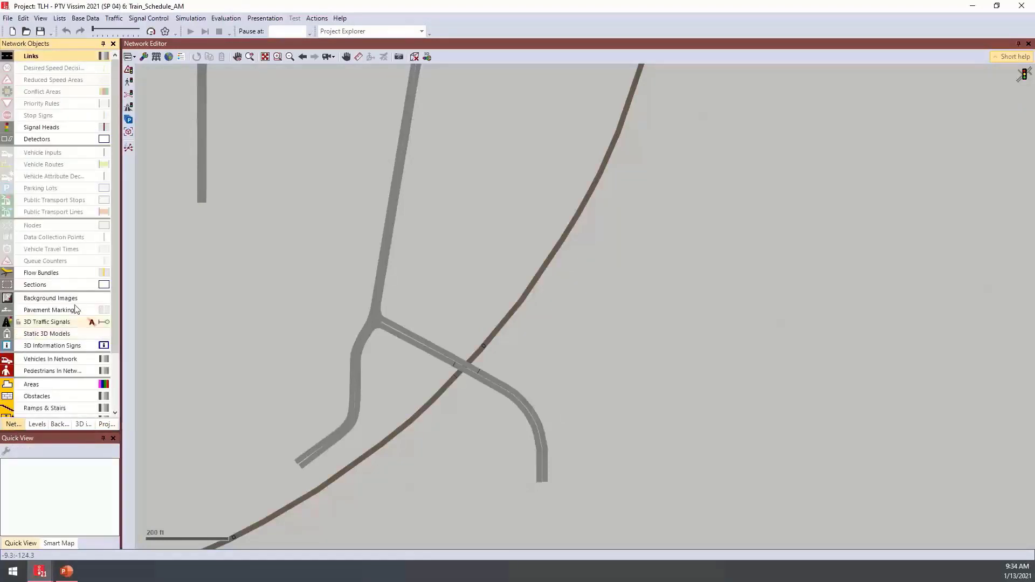
{"action": "right_click", "coordinate": [64, 211]}
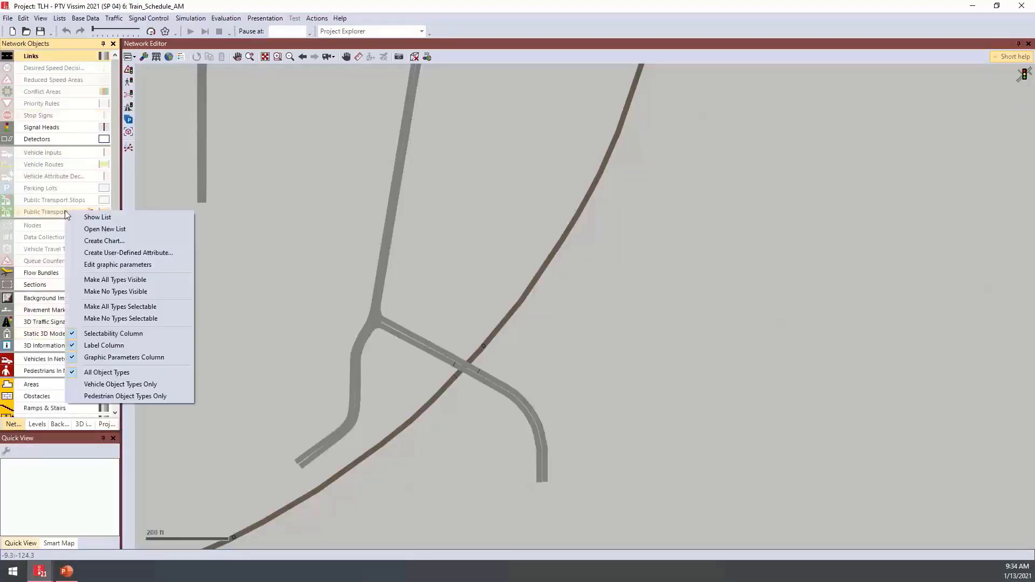
{"action": "left_click", "coordinate": [105, 218]}
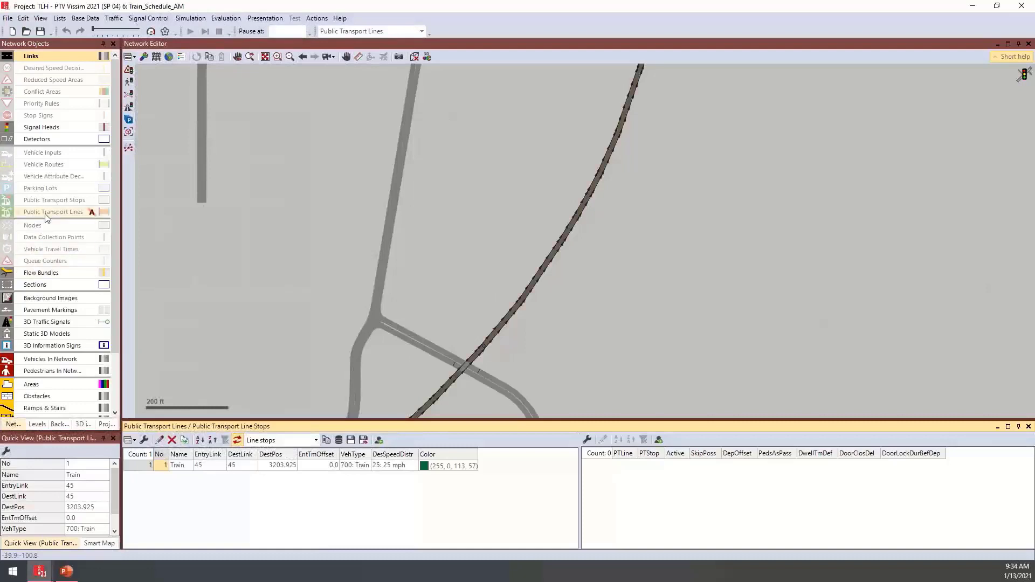
Review the departure times of the Train line in the Train_Schedule_AM modification and close its properties without changes.
{"action": "left_click_drag", "start_coordinate": [553, 354], "coordinate": [584, 203]}
{"action": "scroll", "coordinate": [551, 248], "scroll_direction": "down", "scroll_amount": 2}
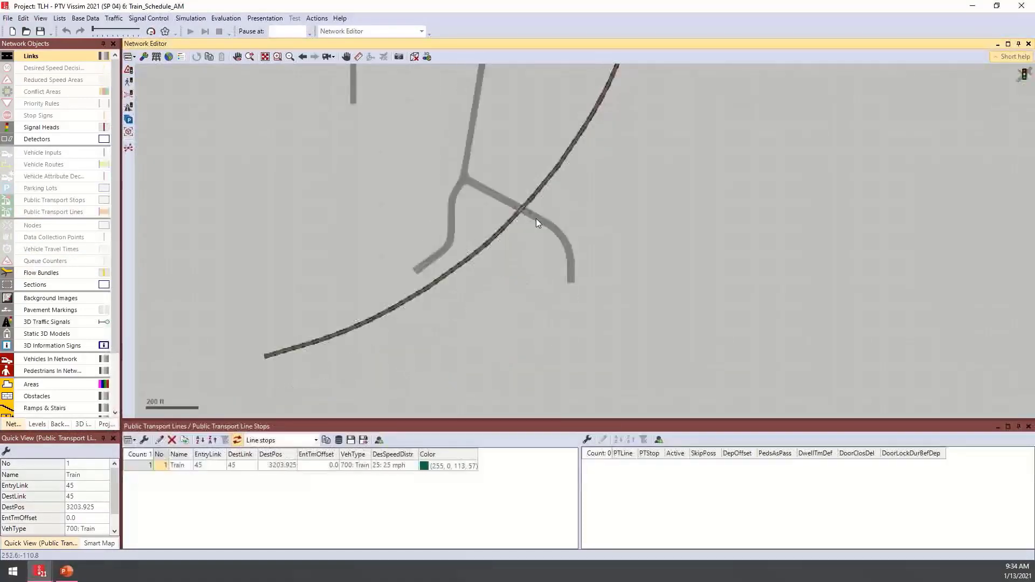
{"action": "left_click", "coordinate": [145, 467]}
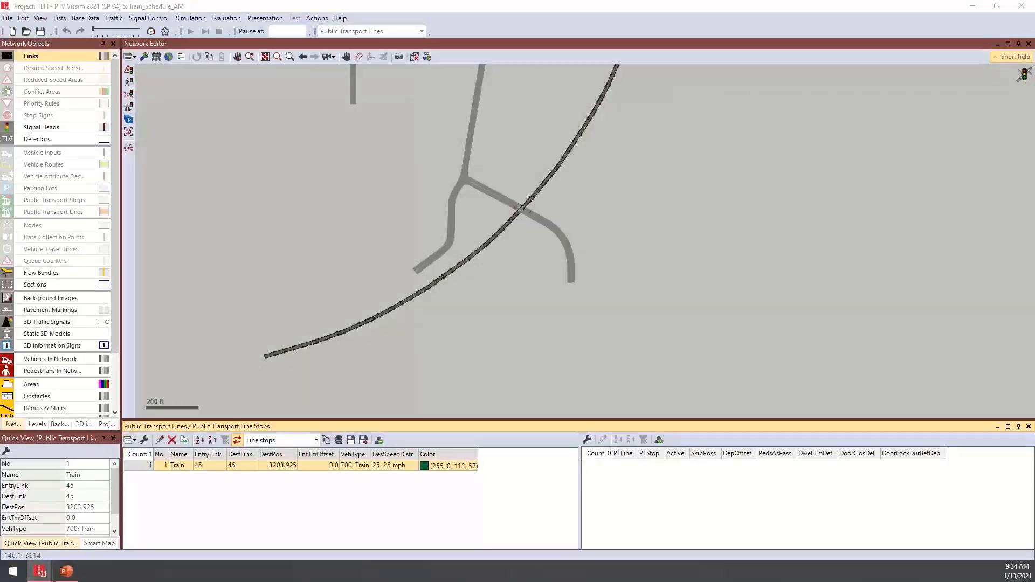
{"action": "left_click", "coordinate": [722, 268]}
{"action": "left_click_drag", "start_coordinate": [738, 299], "coordinate": [742, 323]}
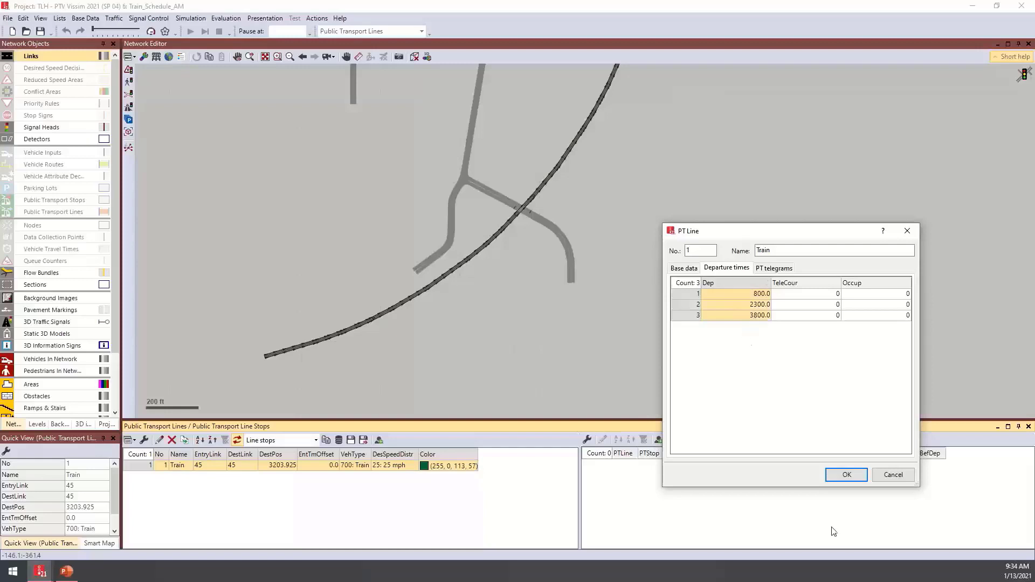
{"action": "left_click", "coordinate": [908, 477]}
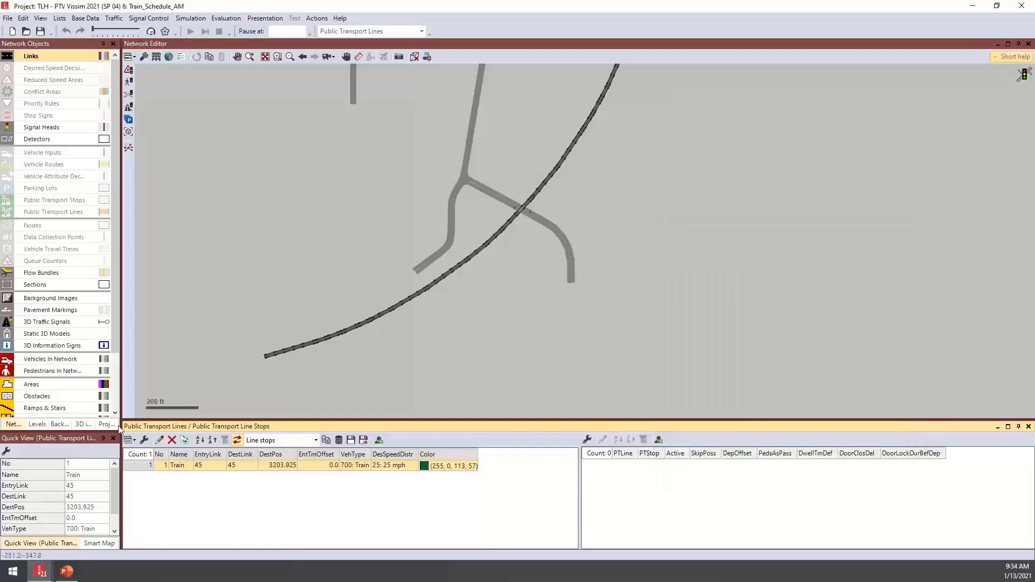
Open the Train_Schedule_PM modification, ignoring the load warnings, and review the departure times of its Train line.
{"action": "left_click", "coordinate": [106, 424]}
{"action": "double_click", "coordinate": [76, 185]}
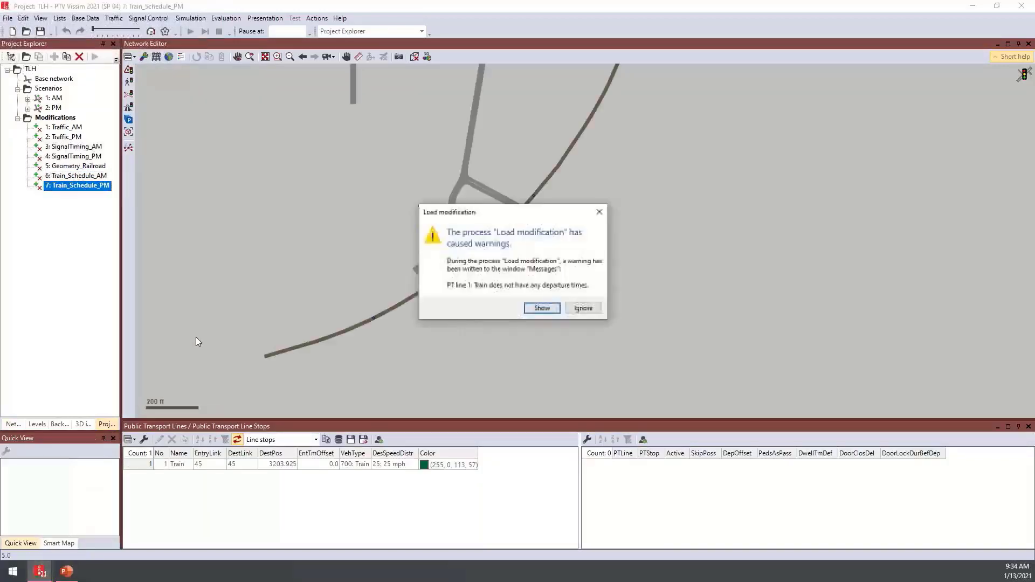
{"action": "left_click", "coordinate": [586, 308]}
{"action": "left_click", "coordinate": [140, 462]}
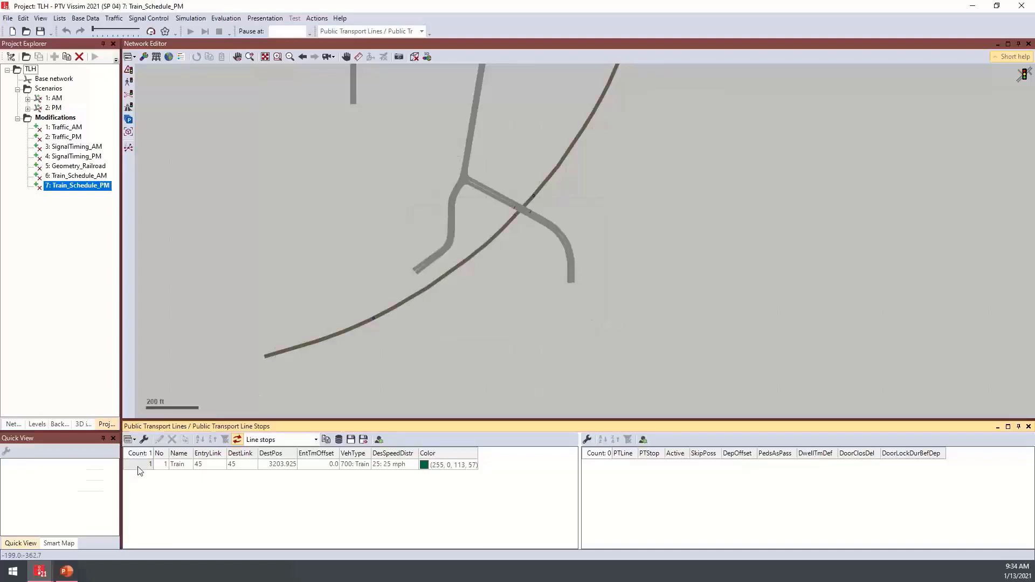
{"action": "double_click", "coordinate": [138, 466]}
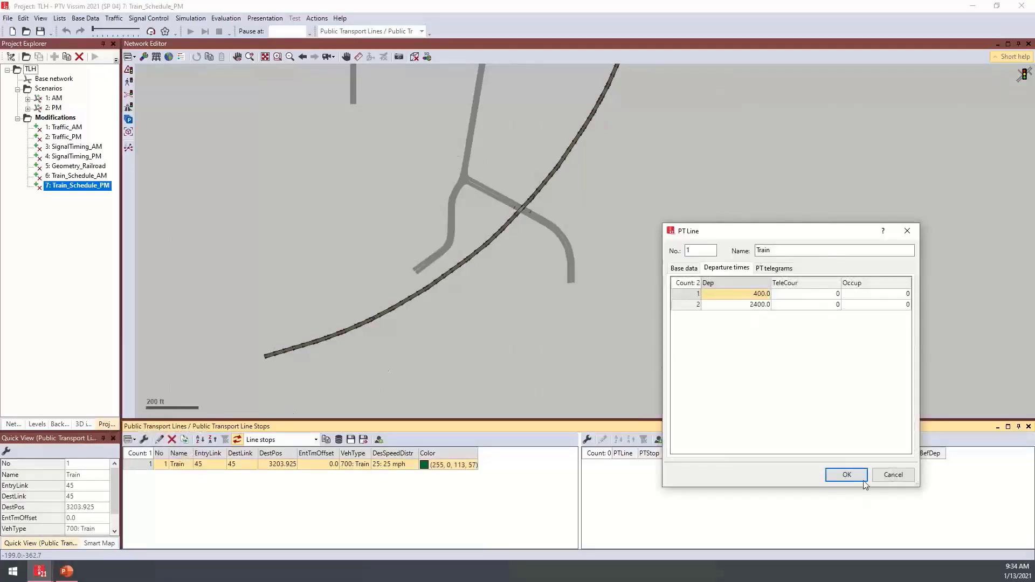
{"action": "left_click", "coordinate": [850, 473]}
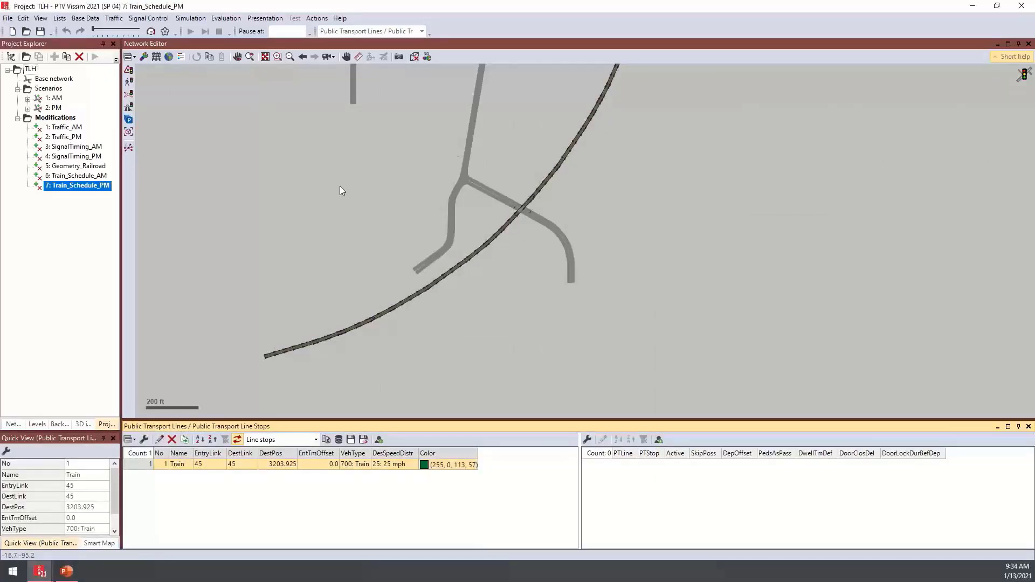
Load the AM scenario, ignore its warnings, and close the public transport lines list.
{"action": "left_click_drag", "start_coordinate": [326, 151], "coordinate": [320, 305]}
{"action": "scroll", "coordinate": [321, 305], "scroll_direction": "down", "scroll_amount": 4}
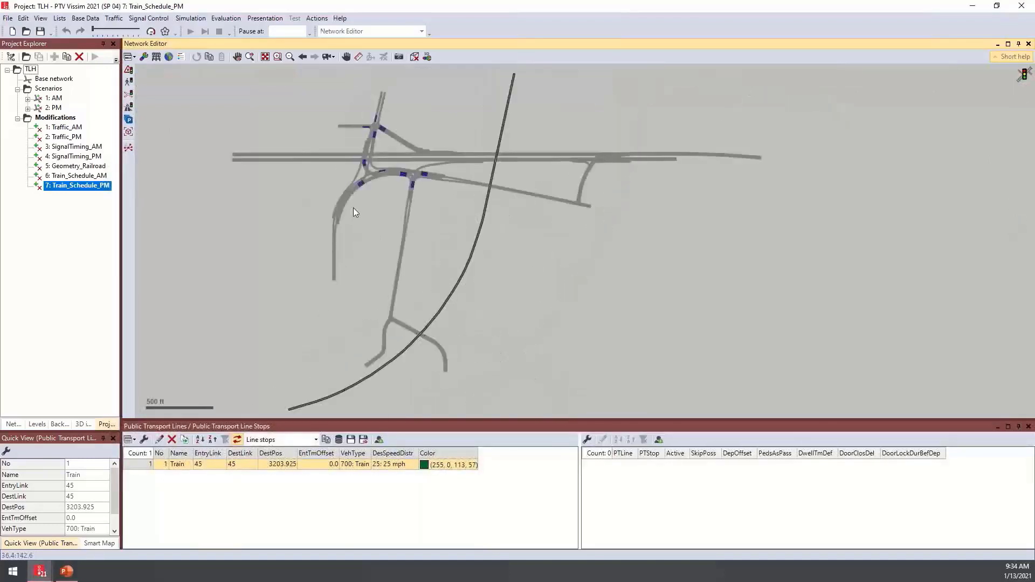
{"action": "double_click", "coordinate": [60, 101]}
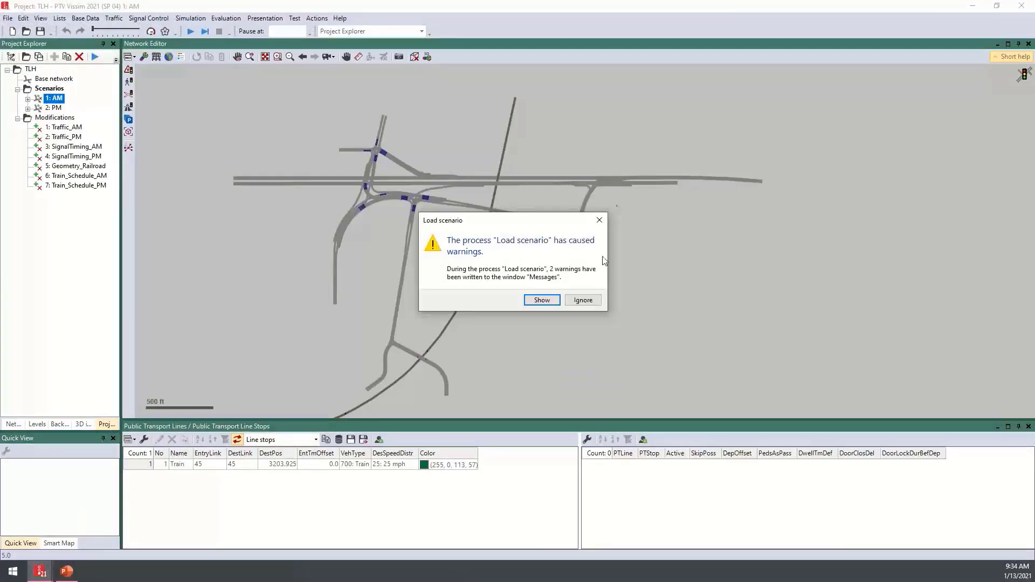
{"action": "left_click", "coordinate": [583, 302]}
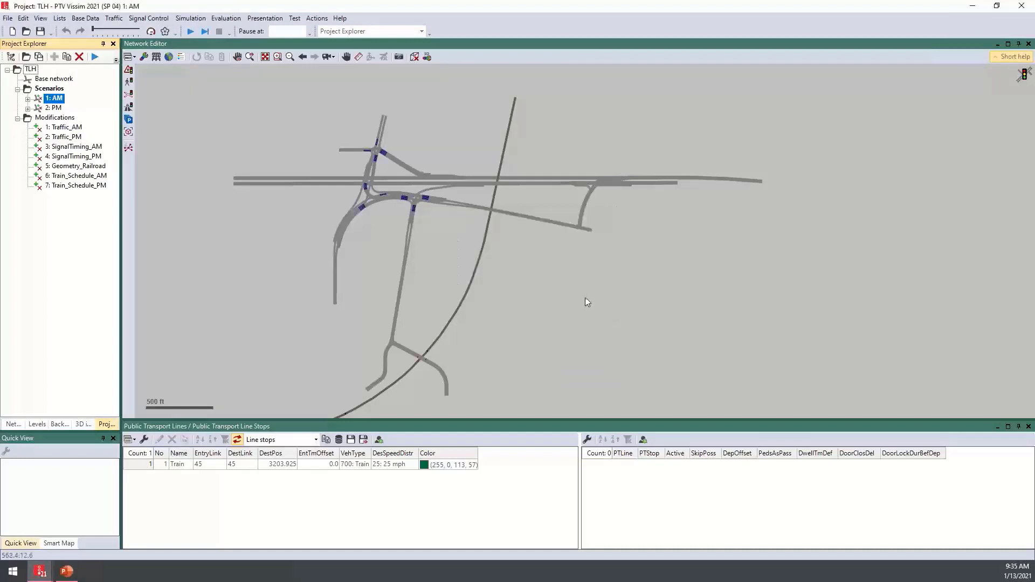
{"action": "left_click", "coordinate": [1028, 426]}
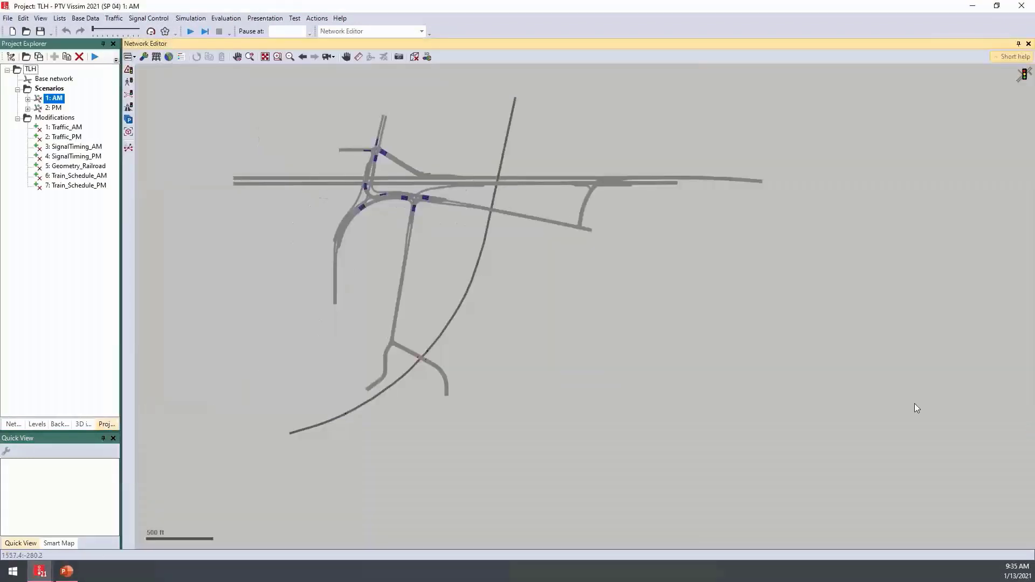
Run the AM scenario's simulation, watch traffic around the interchange, select both scenarios in the project tree, and stop the run, ignoring its warnings.
{"action": "left_click", "coordinate": [191, 32]}
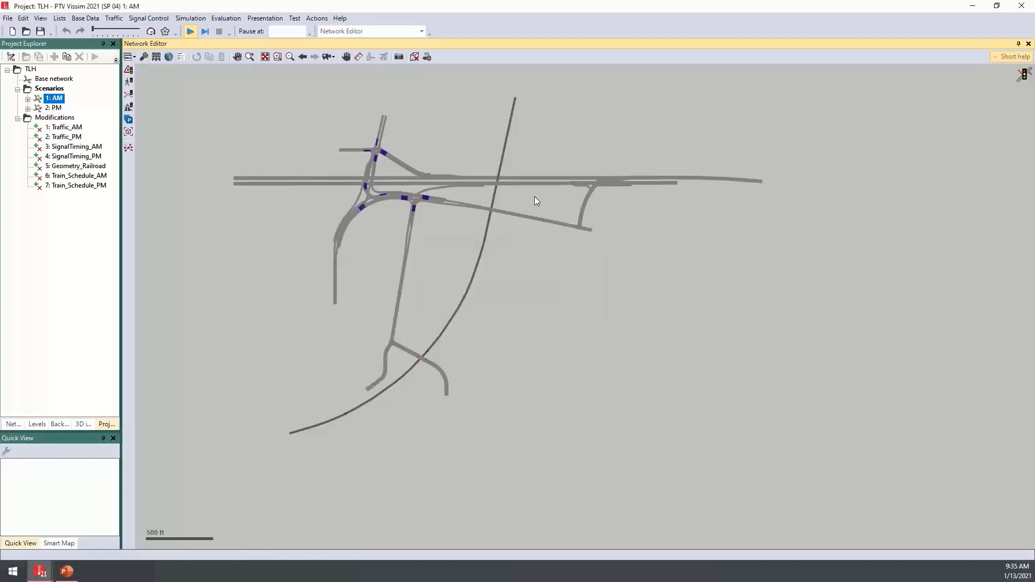
{"action": "left_click_drag", "start_coordinate": [121, 64], "coordinate": [134, 64]}
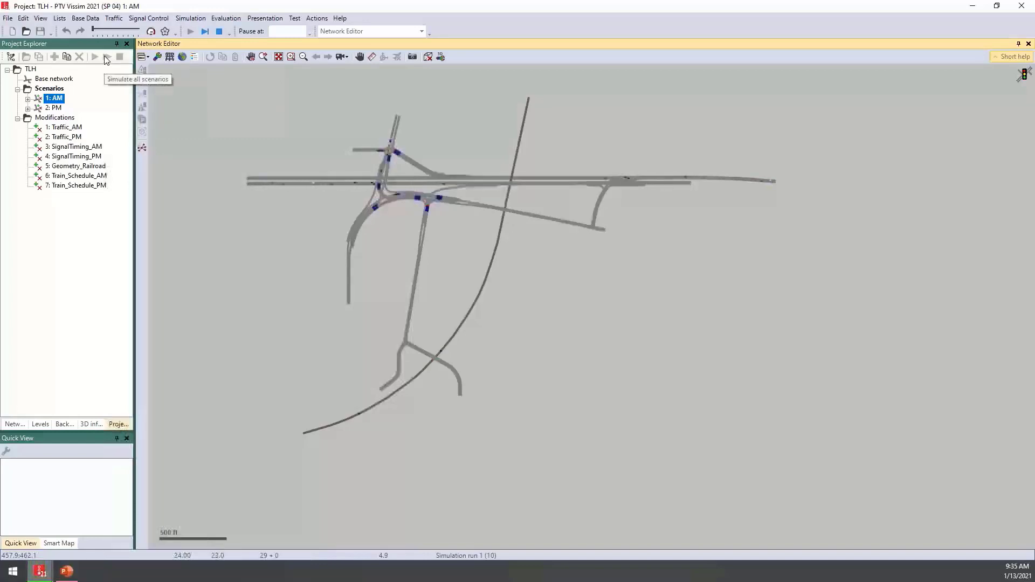
{"action": "left_click", "coordinate": [56, 107], "text": "ctrl"}
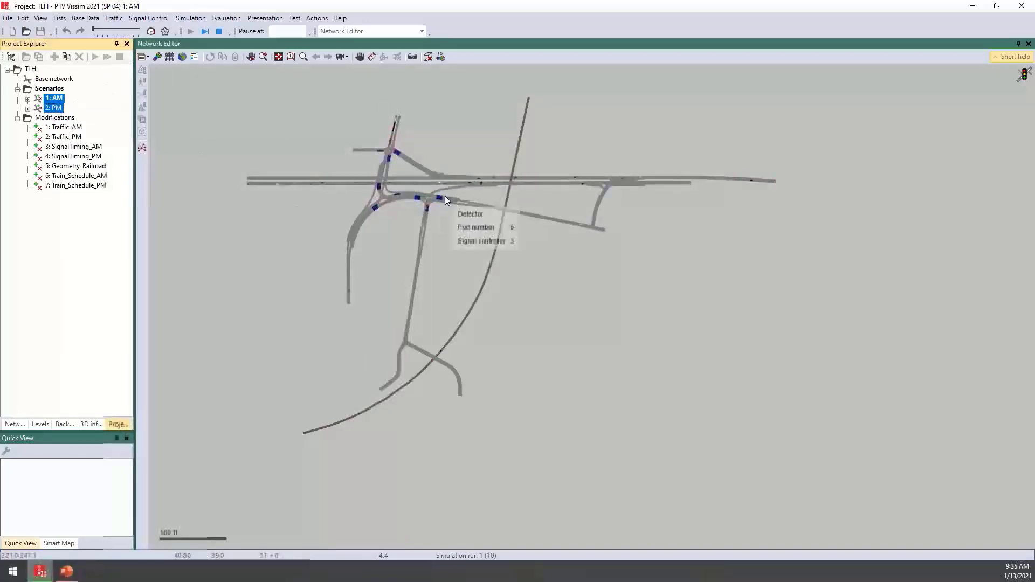
{"action": "scroll", "coordinate": [458, 210], "scroll_direction": "up", "scroll_amount": 2}
{"action": "scroll", "coordinate": [425, 256], "scroll_direction": "up", "scroll_amount": 1}
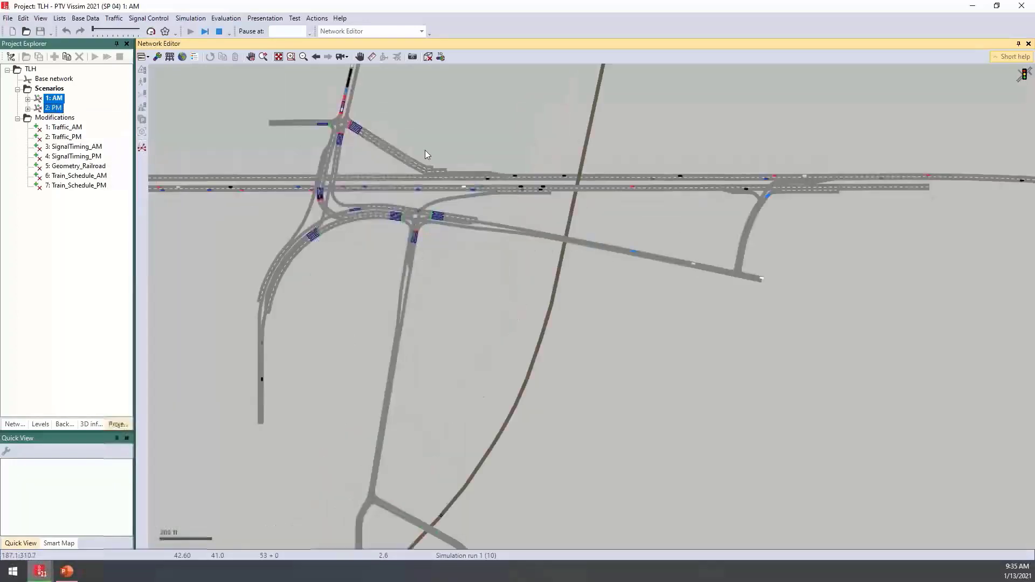
{"action": "left_click_drag", "start_coordinate": [440, 127], "coordinate": [448, 225]}
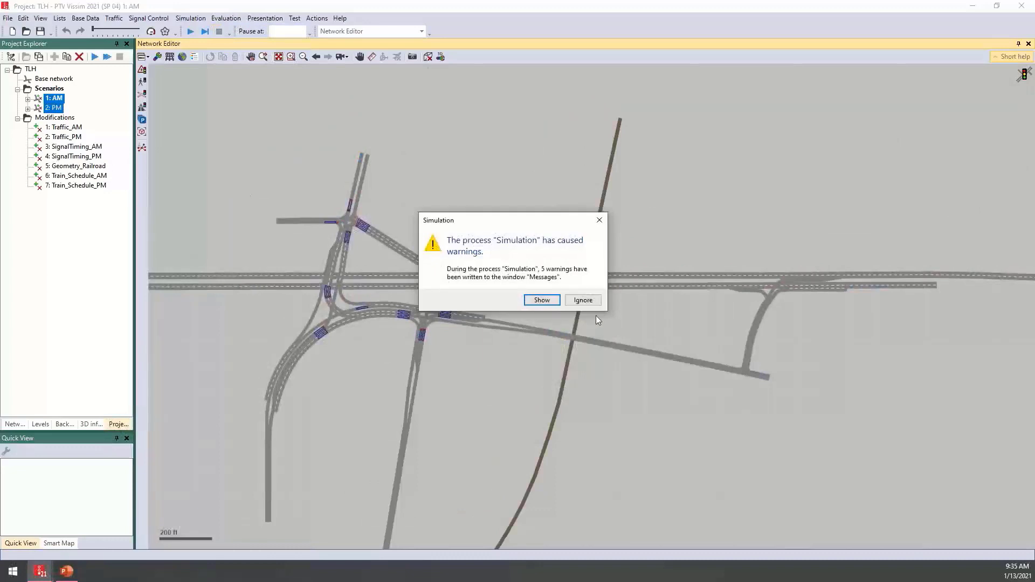
{"action": "left_click", "coordinate": [591, 299]}
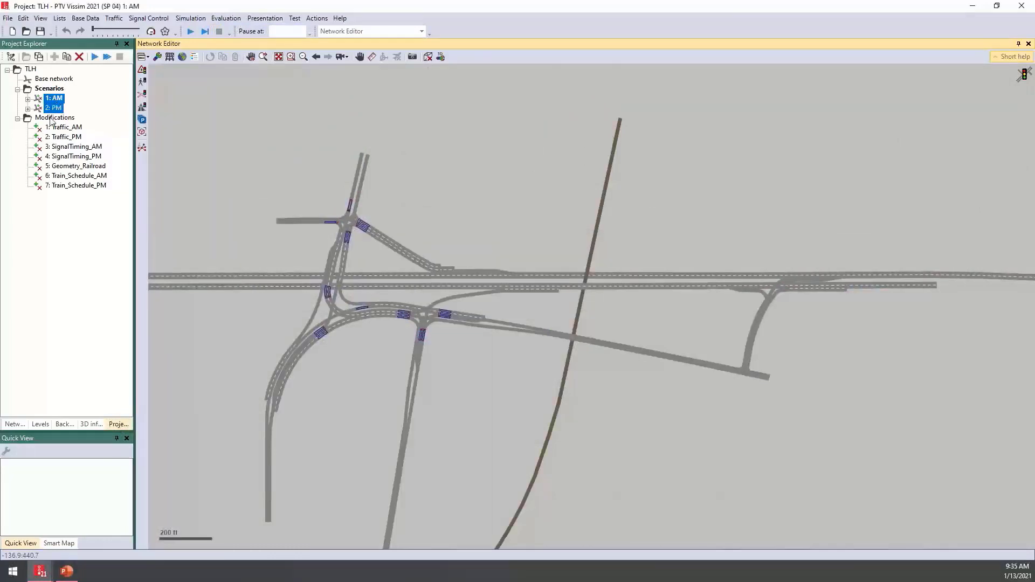
Start simulating all scenarios with only AM selected, cancel the batch run, and ignore the resulting warnings.
{"action": "left_click", "coordinate": [54, 91]}
{"action": "left_click", "coordinate": [55, 97]}
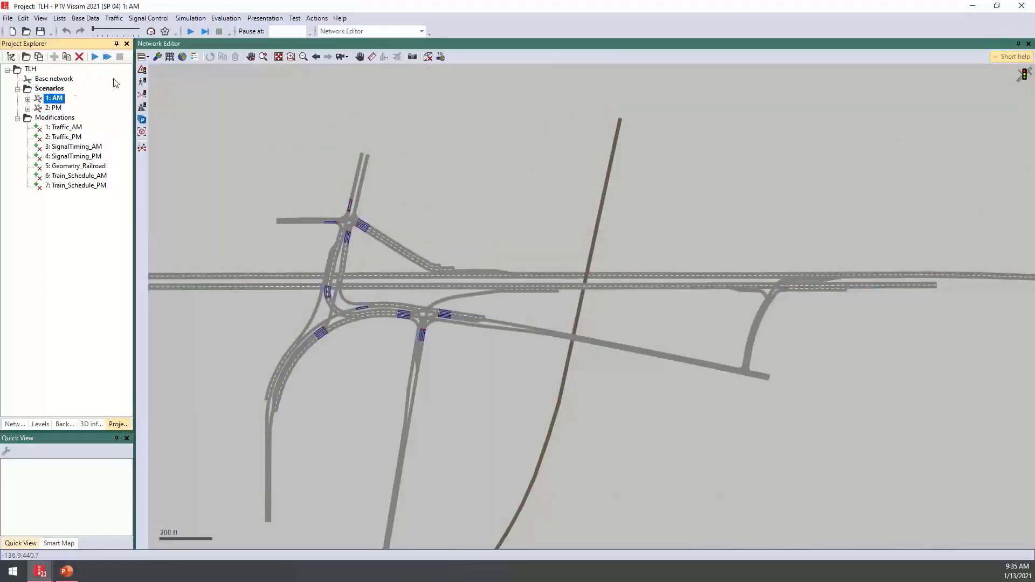
{"action": "left_click", "coordinate": [108, 57]}
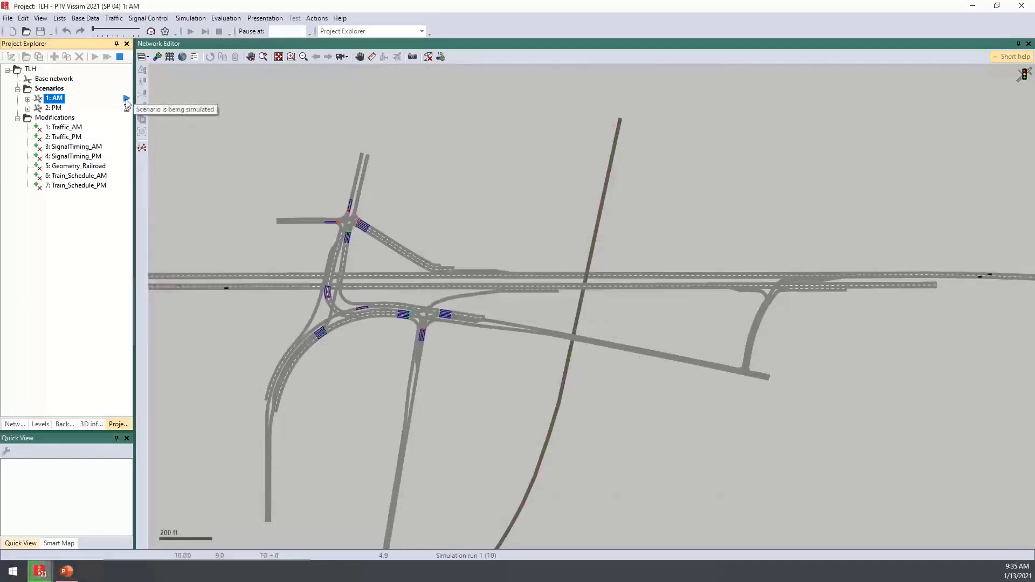
{"action": "left_click", "coordinate": [121, 61]}
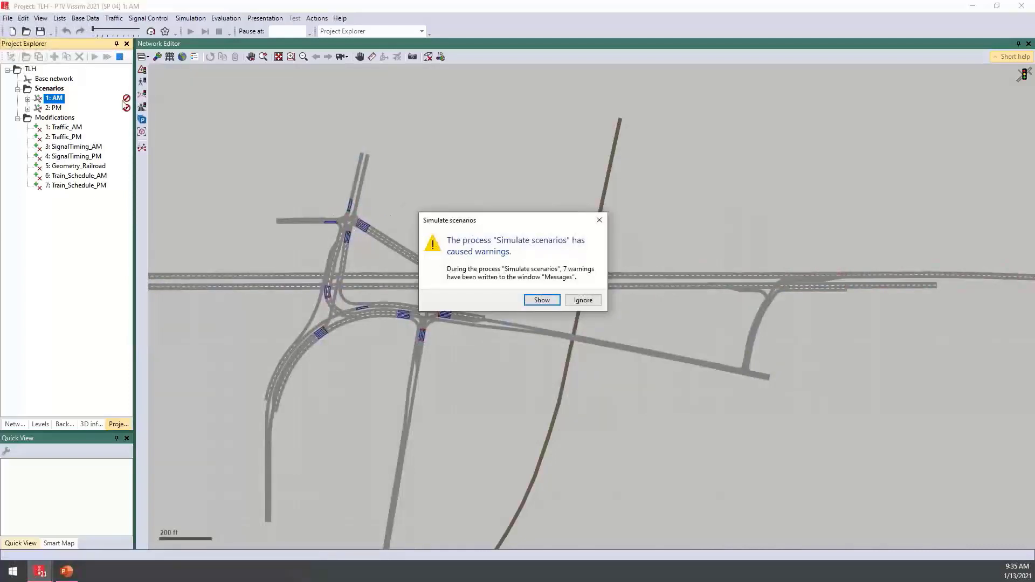
{"action": "left_click", "coordinate": [589, 305]}
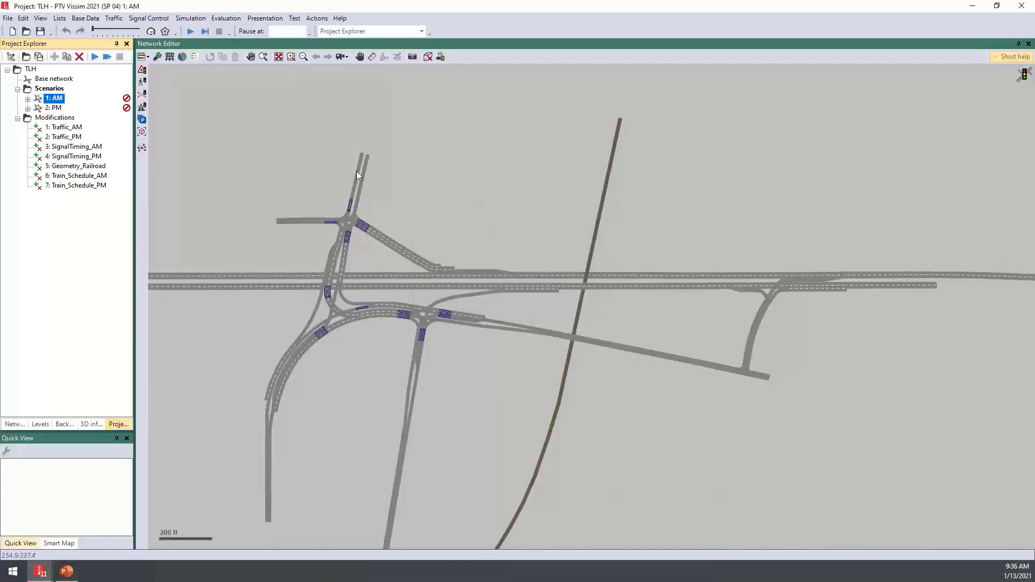
{"action": "left_click_drag", "start_coordinate": [439, 211], "coordinate": [460, 188]}
{"action": "left_click", "coordinate": [57, 108]}
{"action": "left_click", "coordinate": [59, 98]}
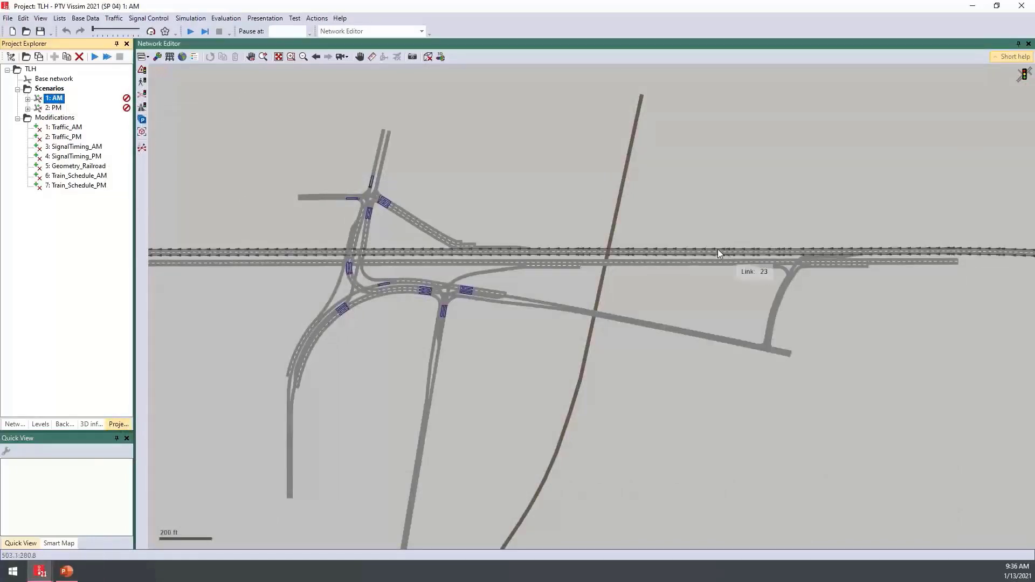
{"action": "left_click", "coordinate": [729, 183]}
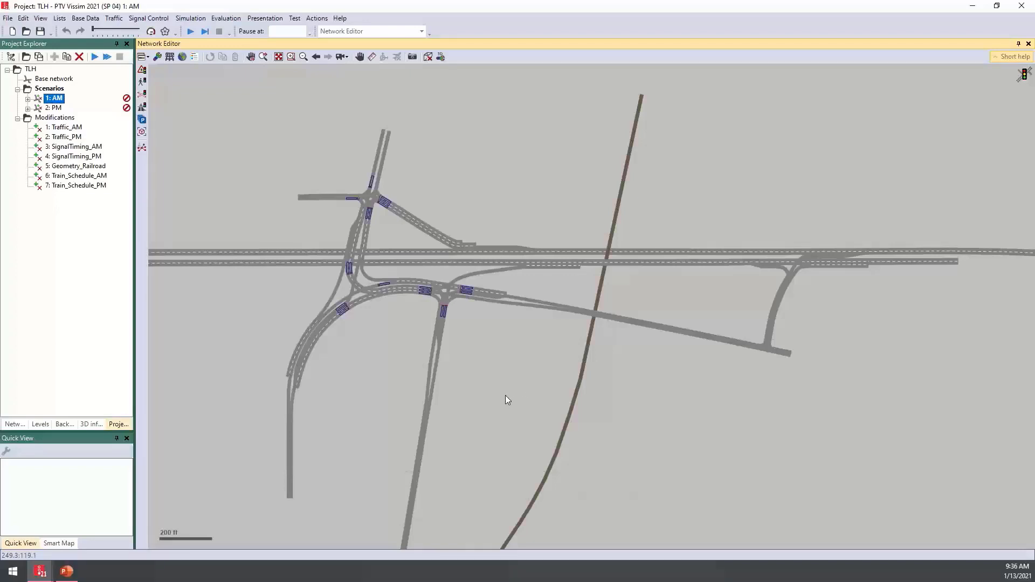
Switch to the PowerPoint presentation.
{"action": "left_click", "coordinate": [66, 572]}
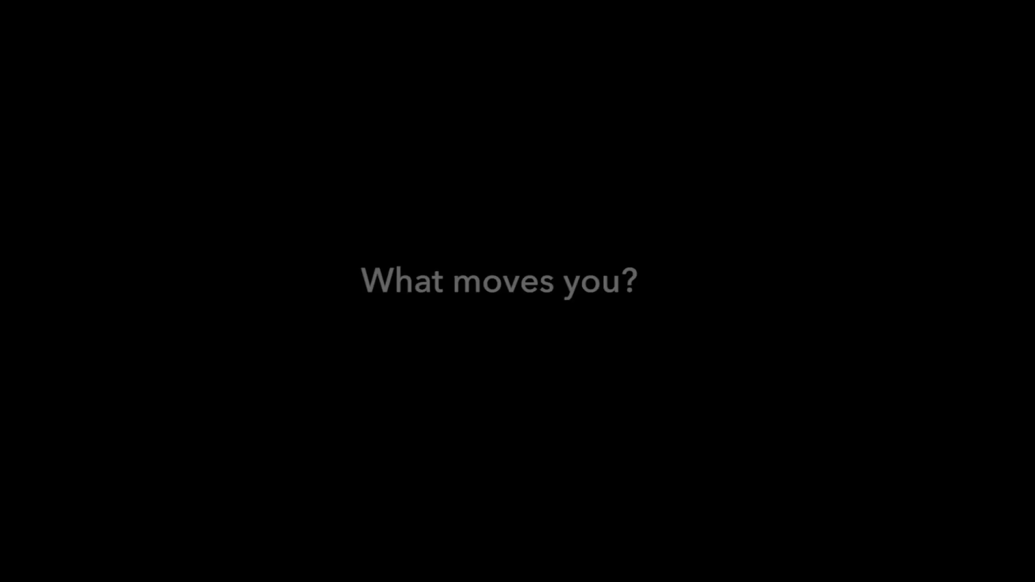